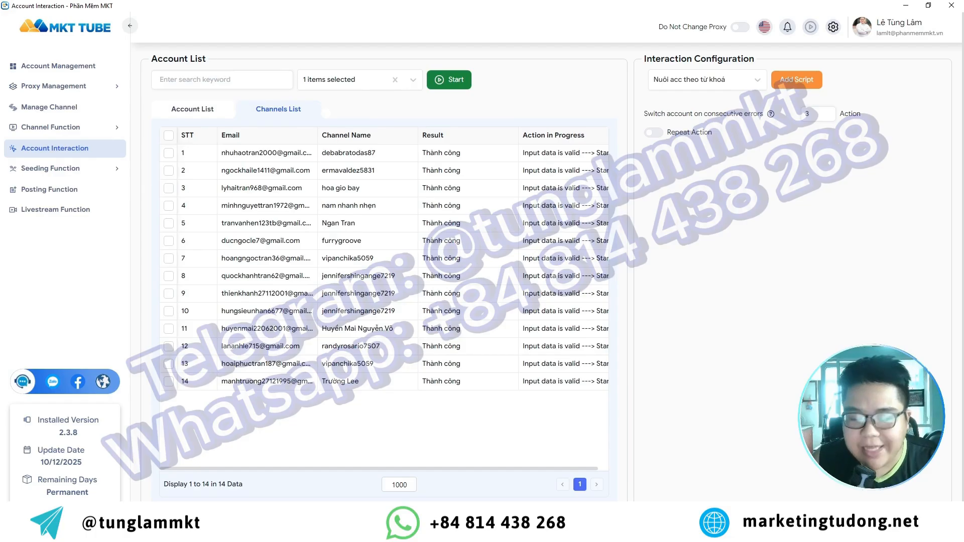
- Mark up a full-screen capture with boxes around Account List and Interaction Configuration and arrows to Add Script and Repeat Action, and discard it
{"action": "left_click_drag", "start_coordinate": [1, 1], "coordinate": [954, 493]}
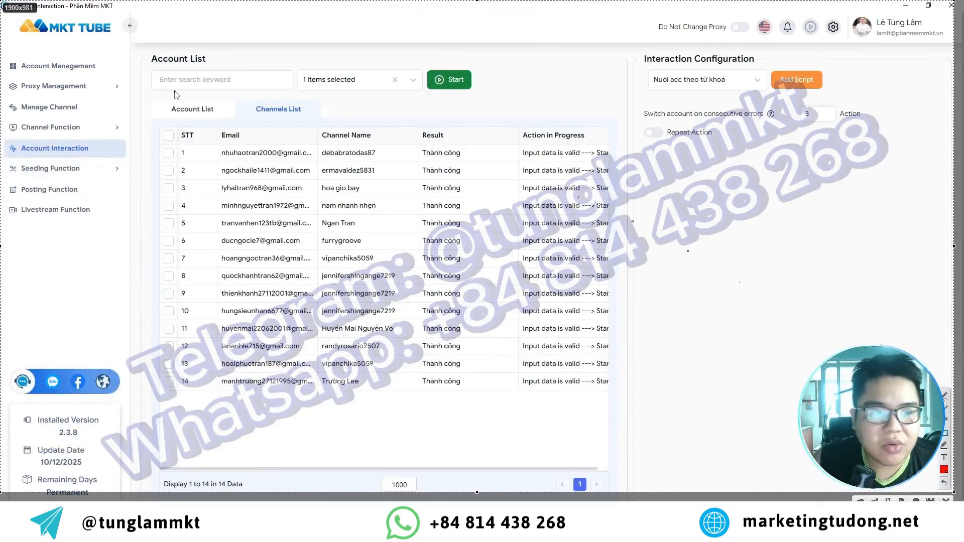
{"action": "left_click_drag", "start_coordinate": [148, 52], "coordinate": [620, 411]}
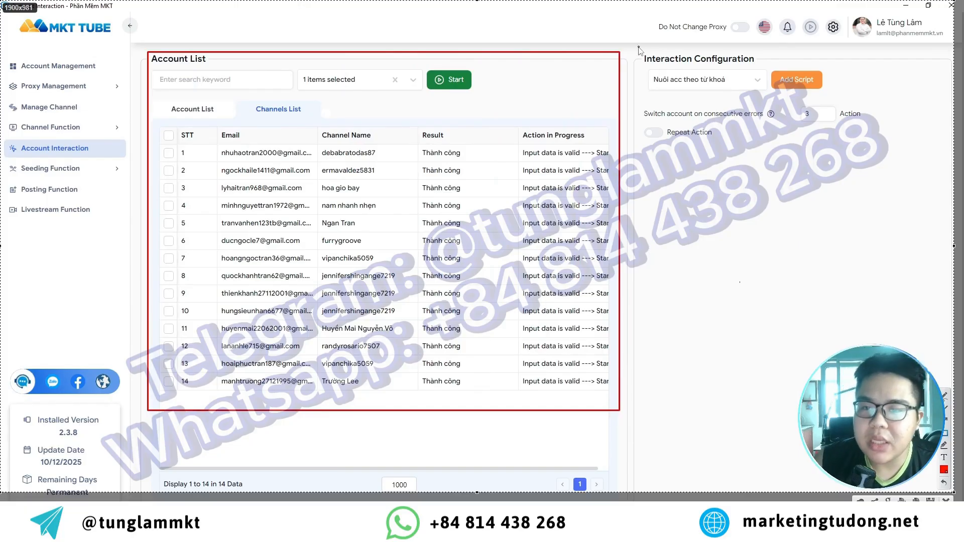
{"action": "left_click_drag", "start_coordinate": [630, 52], "coordinate": [900, 155]}
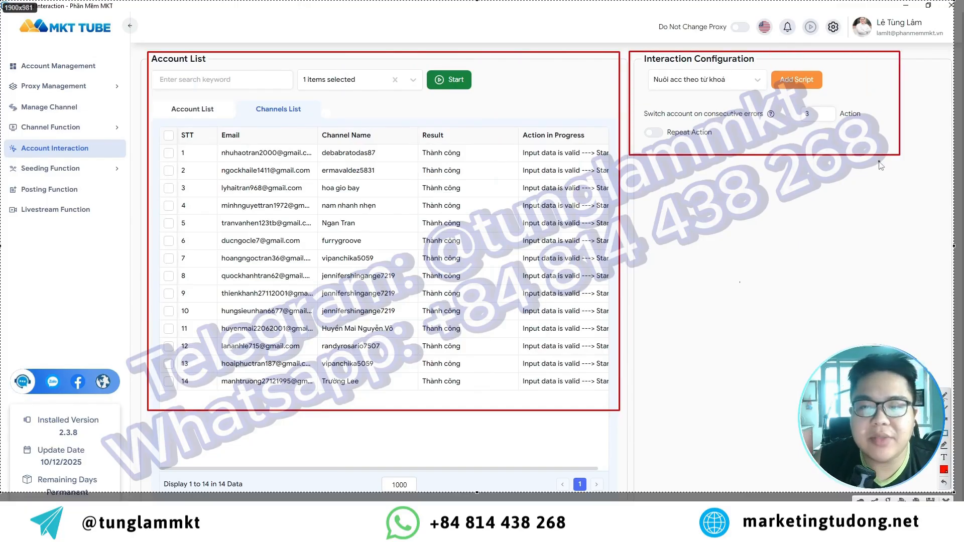
{"action": "left_click_drag", "start_coordinate": [648, 254], "coordinate": [799, 95]}
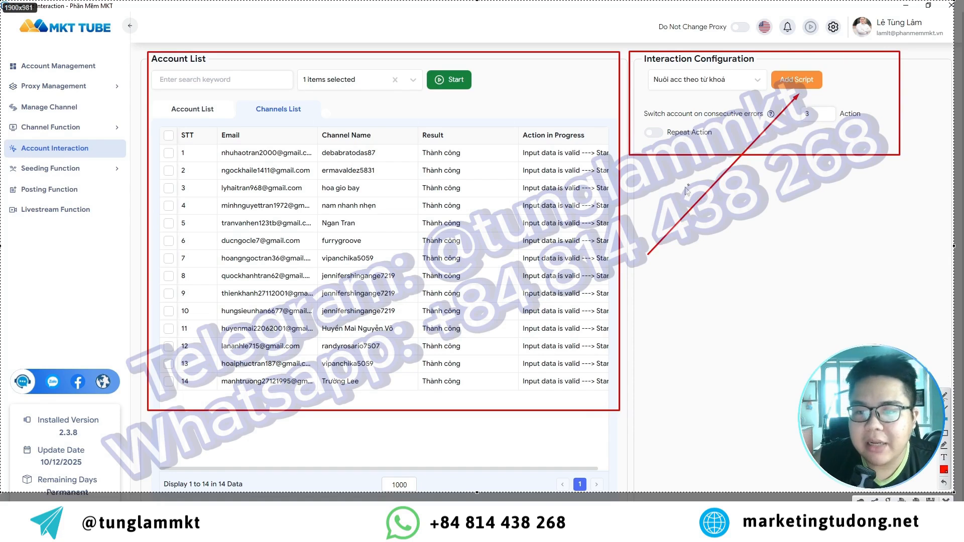
{"action": "left_click_drag", "start_coordinate": [649, 254], "coordinate": [651, 146]}
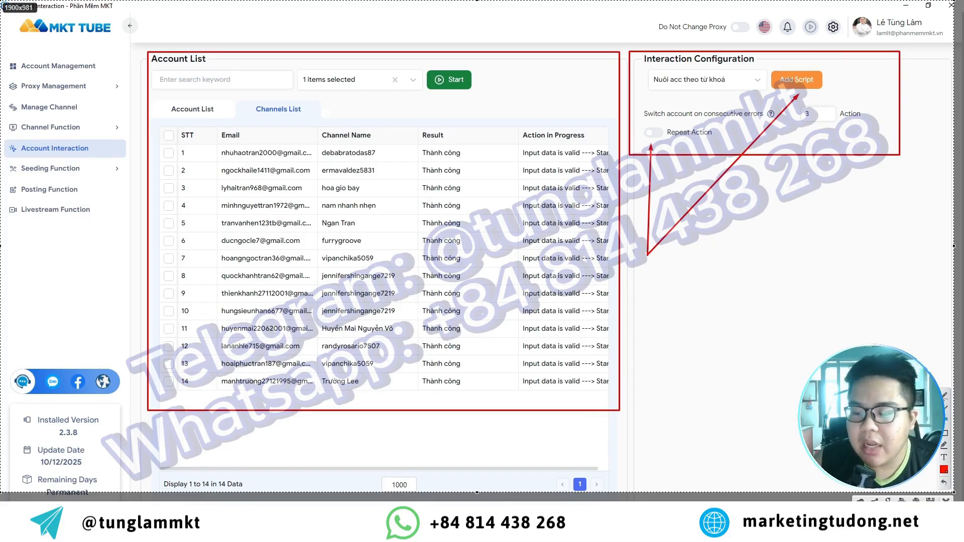
{"action": "key", "text": "Escape"}
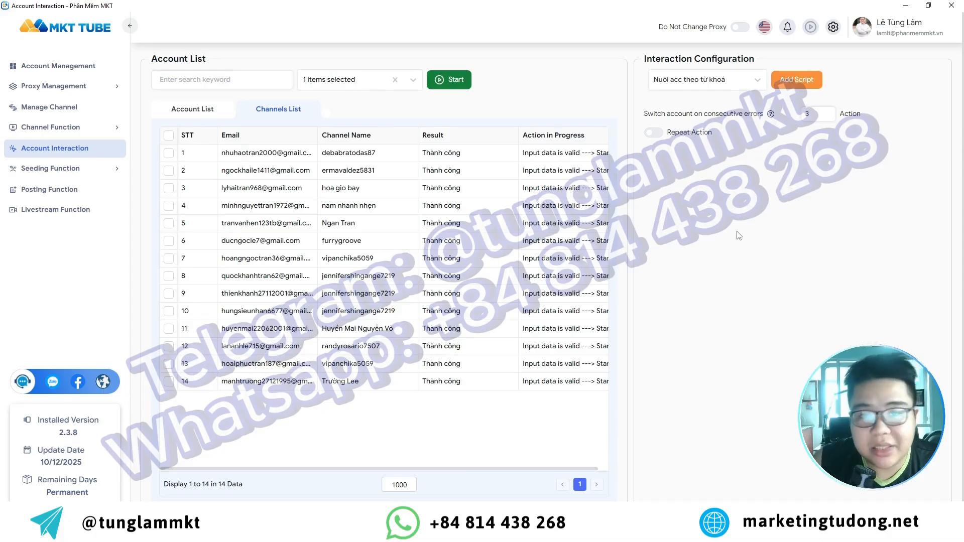
- Open the script configuration and review the general, livestream and keyword interaction options of the Log gmail script
{"action": "left_click", "coordinate": [797, 84]}
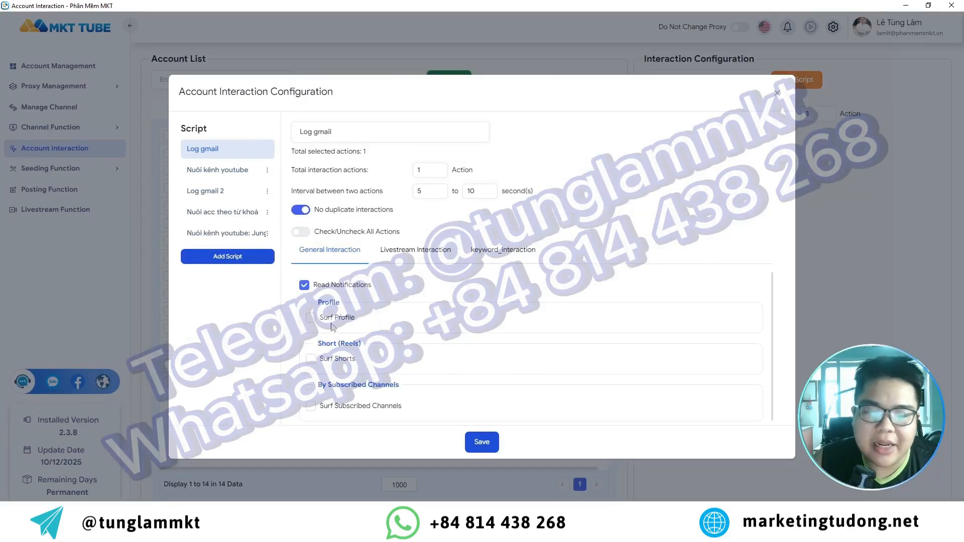
{"action": "scroll", "coordinate": [500, 299], "scroll_direction": "down", "scroll_amount": 1}
{"action": "scroll", "coordinate": [558, 294], "scroll_direction": "up", "scroll_amount": 1}
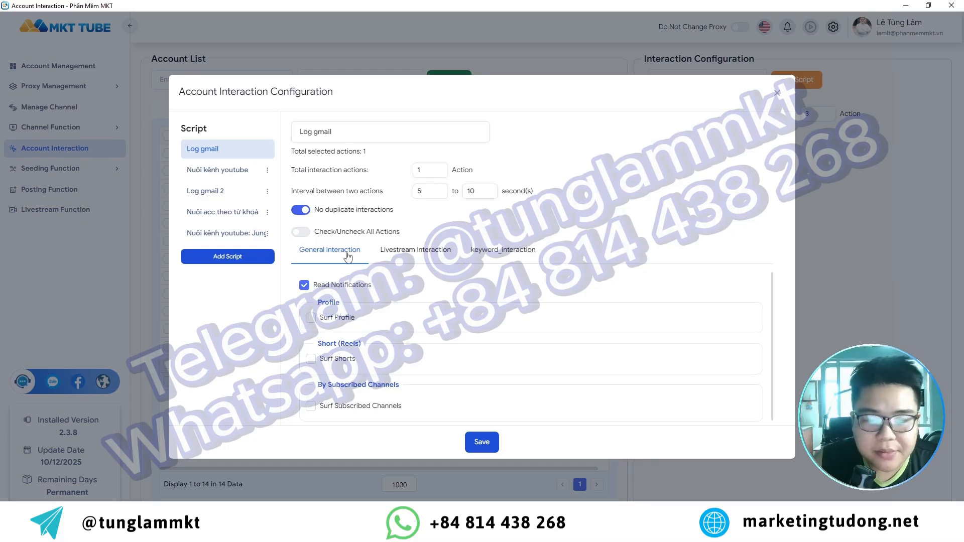
{"action": "left_click", "coordinate": [420, 252]}
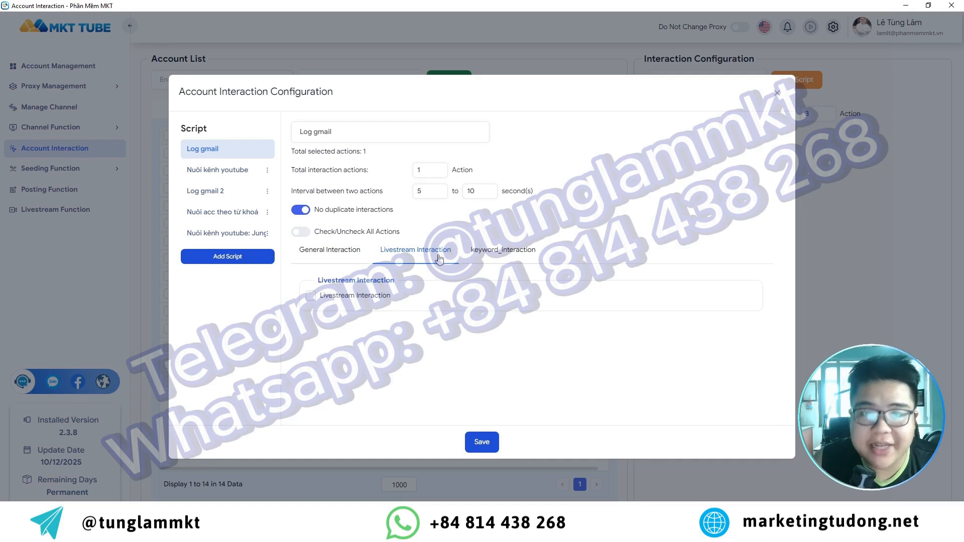
{"action": "left_click", "coordinate": [490, 256]}
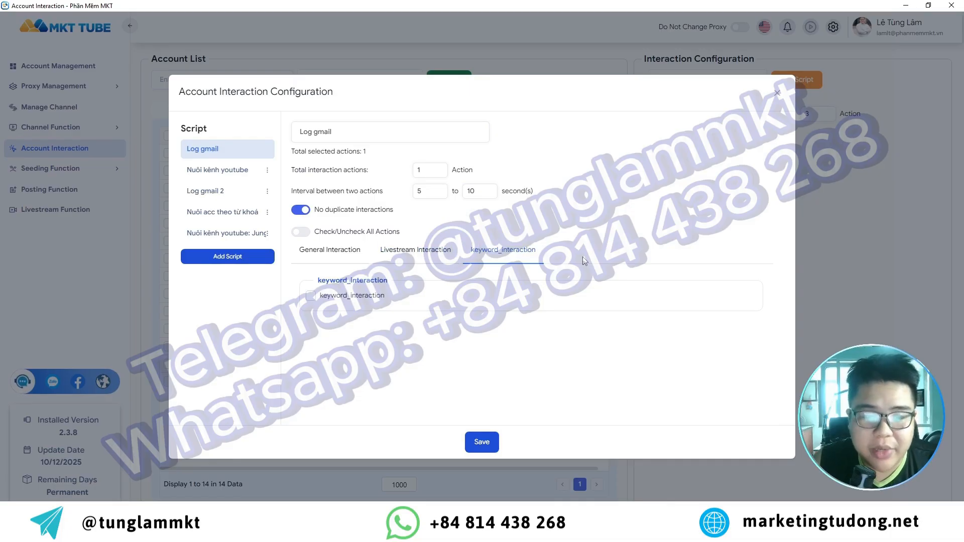
{"action": "left_click", "coordinate": [329, 254]}
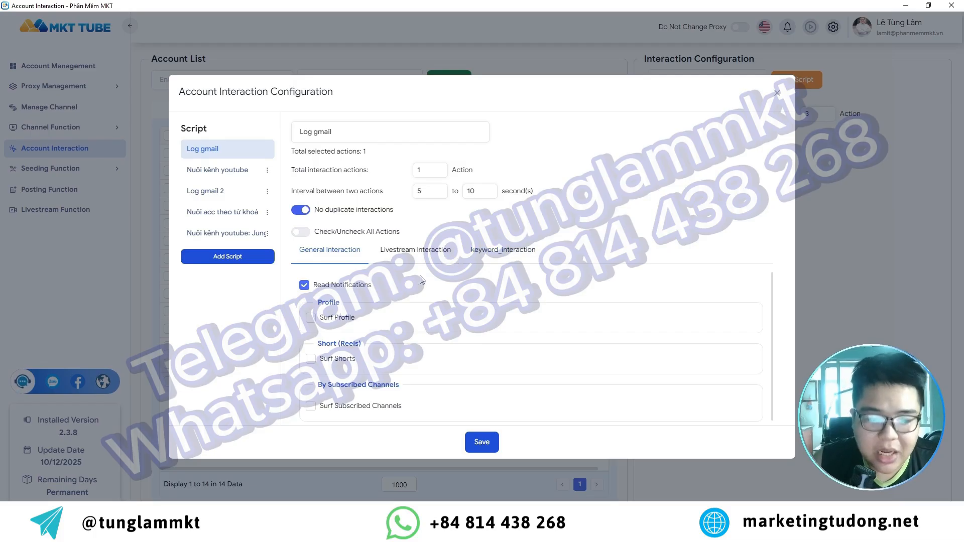
{"action": "scroll", "coordinate": [419, 350], "scroll_direction": "down", "scroll_amount": 1}
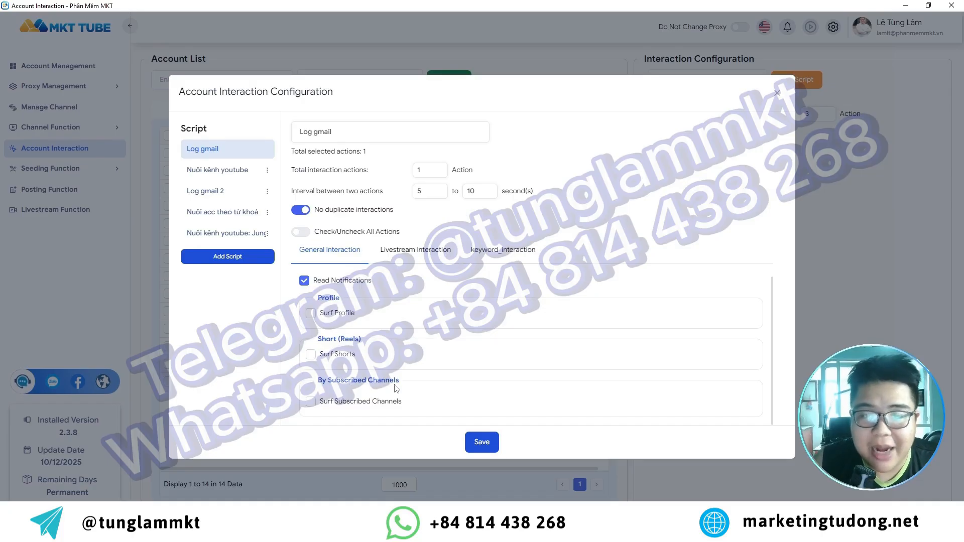
- Turn on Surf Shorts in the Log gmail script to preview its options, and turn it off again
{"action": "left_click", "coordinate": [311, 354]}
{"action": "scroll", "coordinate": [451, 355], "scroll_direction": "down", "scroll_amount": 4}
{"action": "scroll", "coordinate": [496, 355], "scroll_direction": "up", "scroll_amount": 3}
{"action": "left_click", "coordinate": [312, 317]}
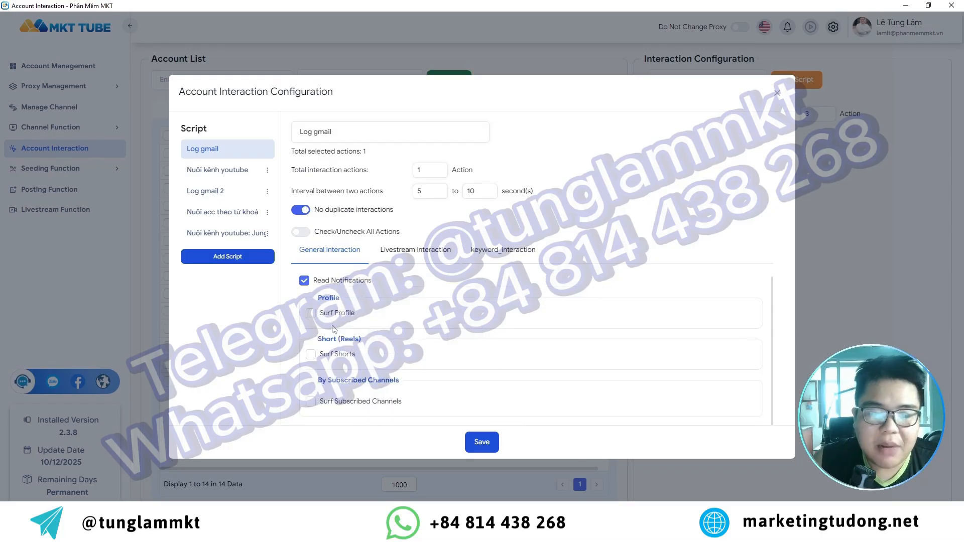
- Enable Surf Profile in the Log gmail script and look over its options
{"action": "left_click", "coordinate": [312, 318]}
{"action": "scroll", "coordinate": [441, 331], "scroll_direction": "down", "scroll_amount": 2}
{"action": "scroll", "coordinate": [444, 317], "scroll_direction": "up", "scroll_amount": 2}
{"action": "scroll", "coordinate": [435, 317], "scroll_direction": "down", "scroll_amount": 1}
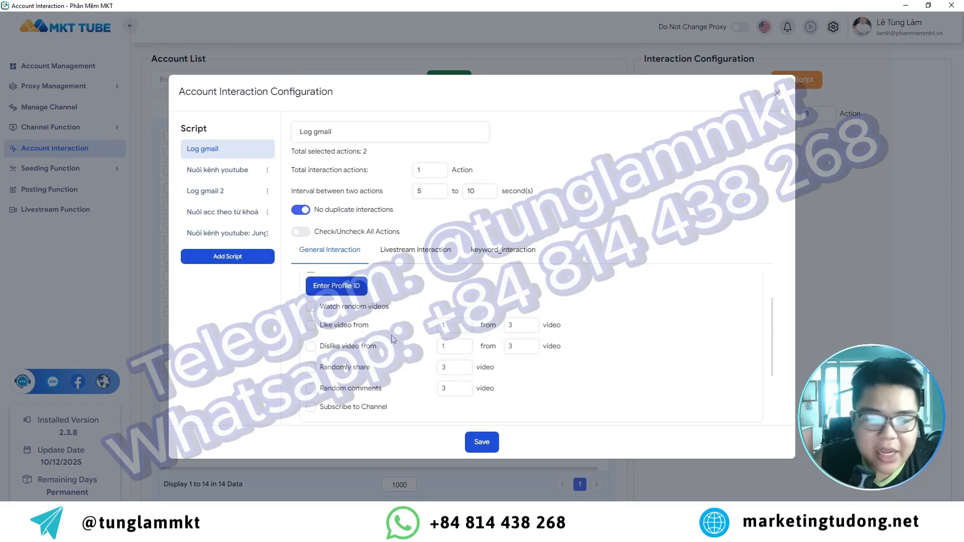
- Switch to the browser and read the Jungle Tool YouTube channel's description
{"action": "key", "text": "alt+Tab"}
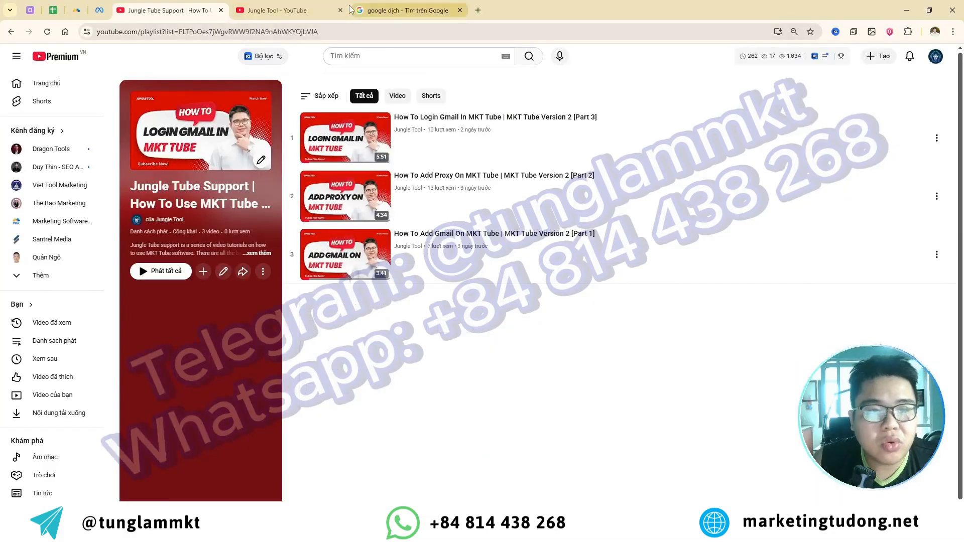
{"action": "left_click", "coordinate": [289, 10]}
{"action": "scroll", "coordinate": [447, 179], "scroll_direction": "up", "scroll_amount": 1}
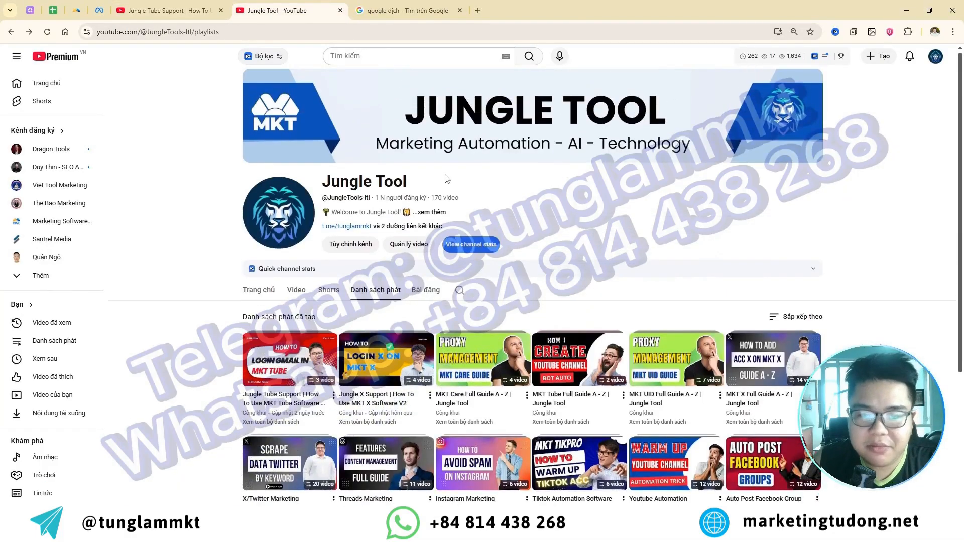
{"action": "left_click", "coordinate": [430, 213]}
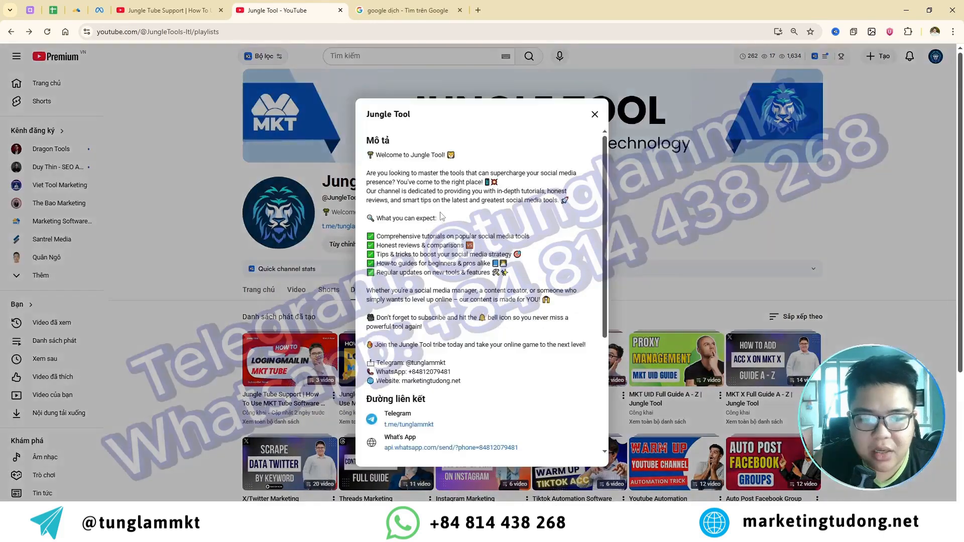
{"action": "left_click", "coordinate": [595, 114]}
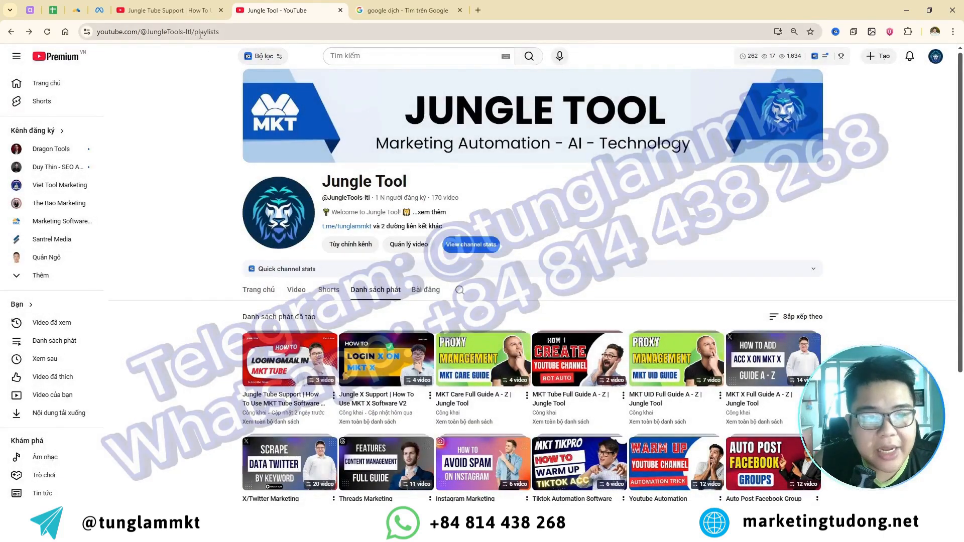
{"action": "left_click", "coordinate": [270, 32]}
{"action": "left_click", "coordinate": [274, 31]}
{"action": "key", "text": "BackSpace"}
{"action": "key", "text": "BackSpace"}
{"action": "key", "text": "BackSpace"}
{"action": "key", "text": "BackSpace"}
{"action": "key", "text": "BackSpace"}
{"action": "key", "text": "BackSpace"}
{"action": "key", "text": "BackSpace"}
{"action": "key", "text": "BackSpace"}
{"action": "key", "text": "BackSpace"}
{"action": "key", "text": "BackSpace"}
{"action": "key", "text": "BackSpace"}
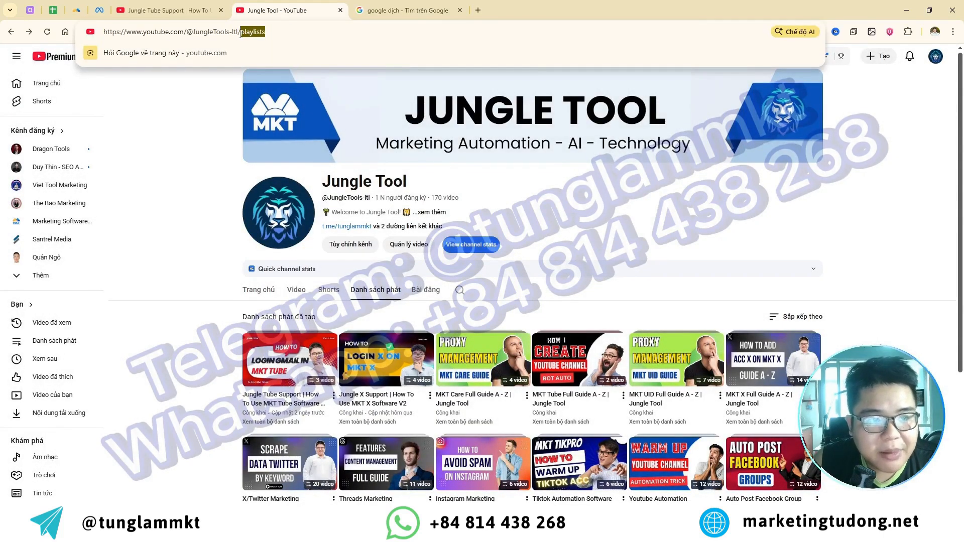
{"action": "left_click", "coordinate": [333, 187]}
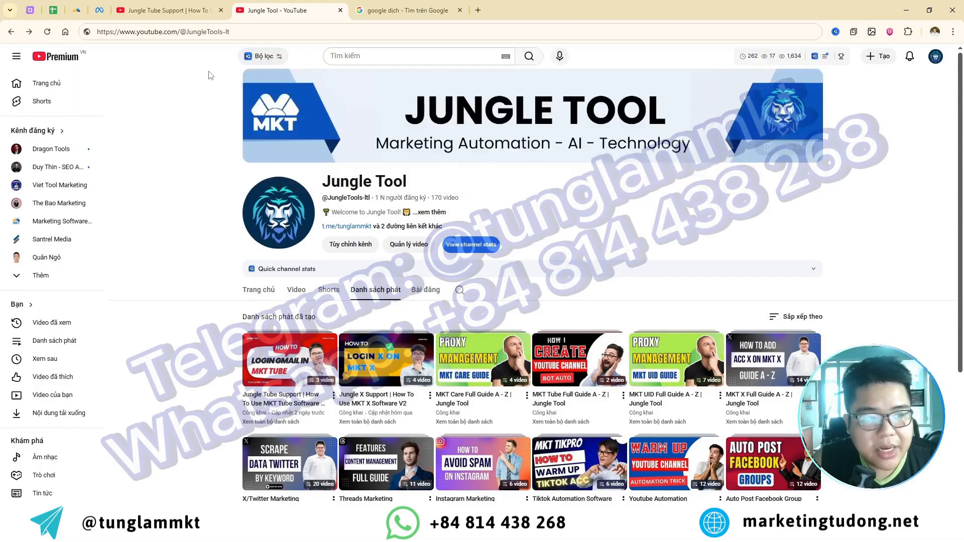
- Open the signed-in account's own YouTube channel page and copy the handle JungleTools-ltl, without the @ sign, from its address
{"action": "left_click", "coordinate": [935, 56]}
{"action": "left_click", "coordinate": [879, 111]}
{"action": "left_click_drag", "start_coordinate": [238, 31], "coordinate": [194, 34]}
{"action": "key", "text": "ctrl+c"}
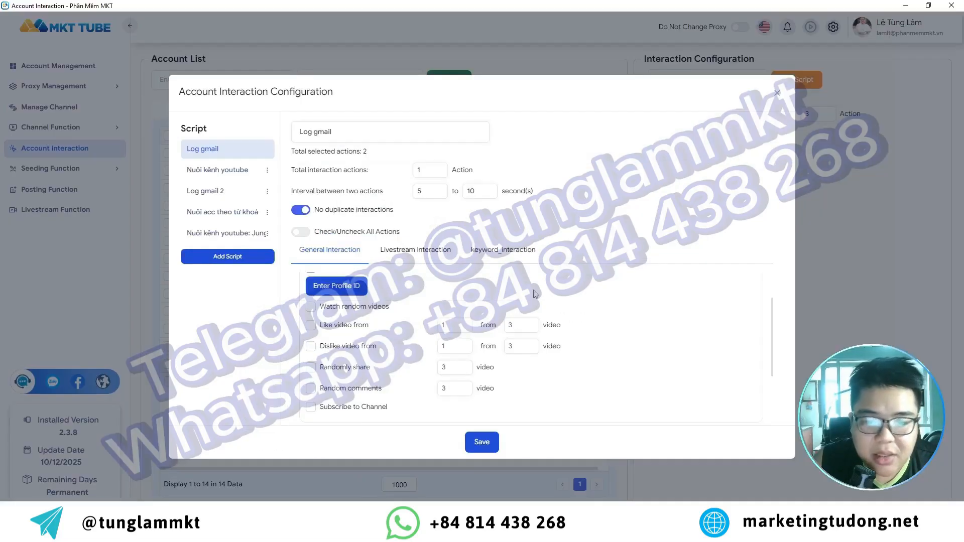
- Back in MKT TUBE, paste JungleTools-ltl as the Log gmail script's Surf Profile ID and save the entry
{"action": "left_click", "coordinate": [329, 285]}
{"action": "key", "text": "ctrl+v"}
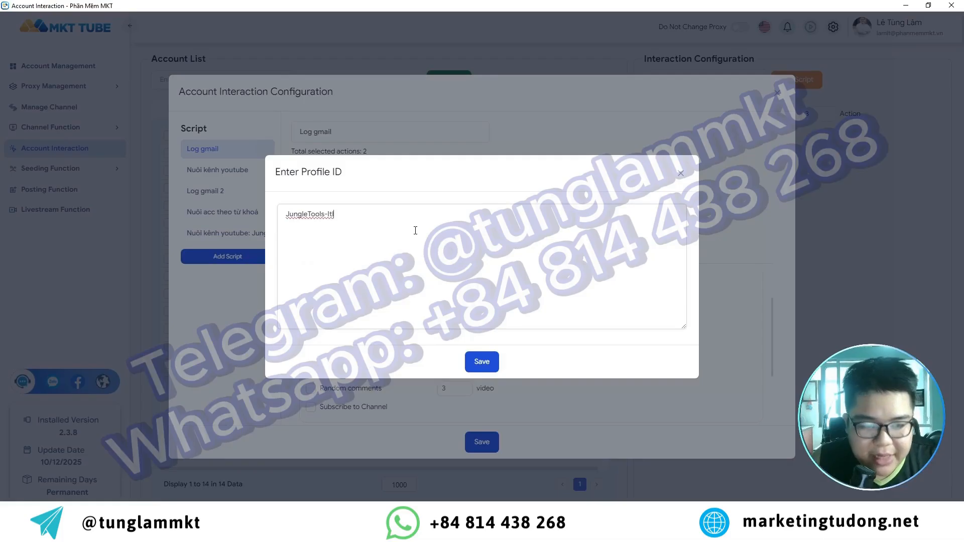
{"action": "left_click", "coordinate": [482, 361]}
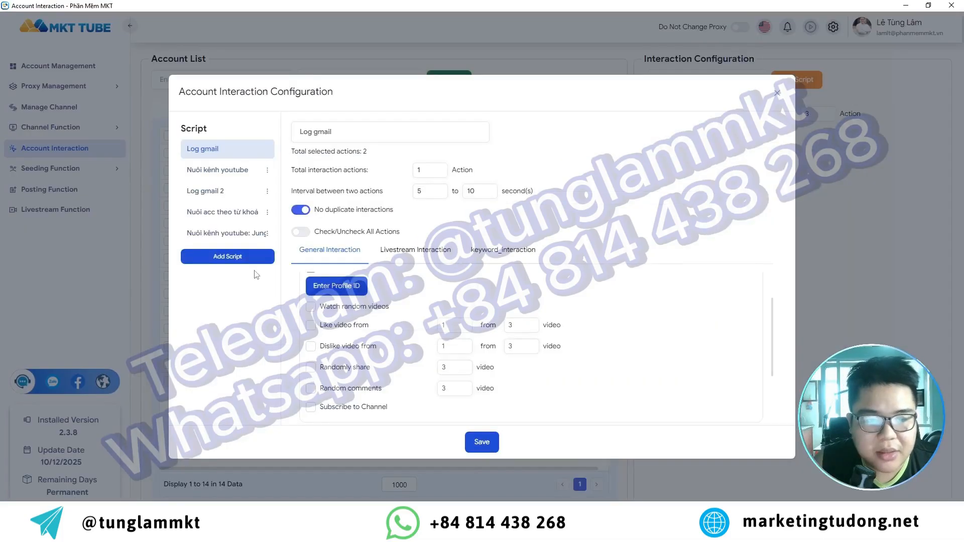
- Add a new interaction script and name it "New Script for warm up channel"
{"action": "left_click", "coordinate": [265, 257]}
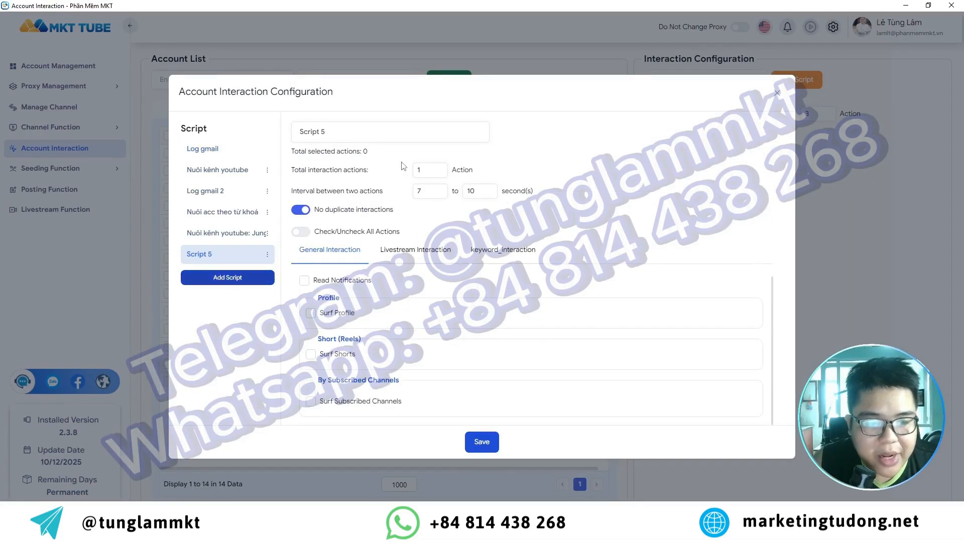
{"action": "left_click_drag", "start_coordinate": [349, 130], "coordinate": [262, 132]}
{"action": "type", "text": "Nê"}
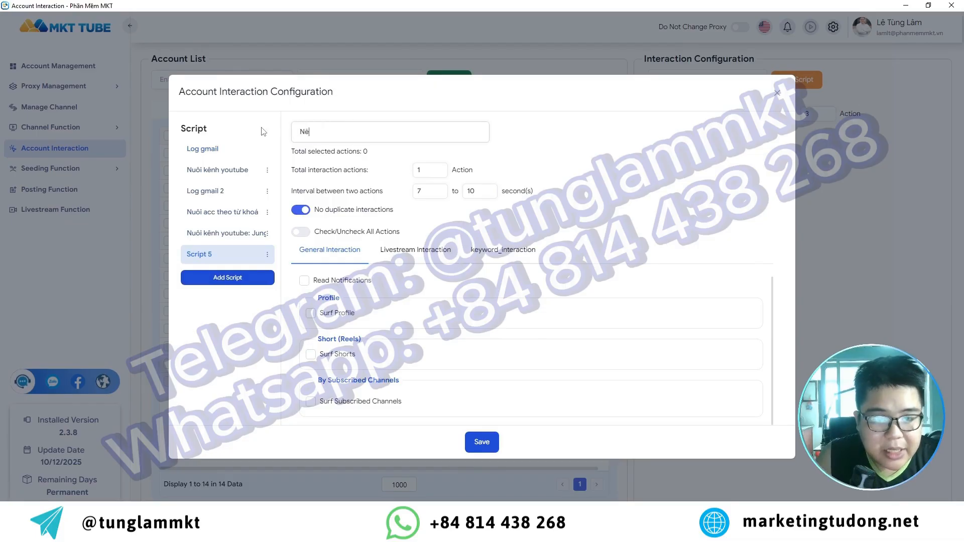
{"action": "key", "text": "BackSpace"}
{"action": "type", "text": "ww"}
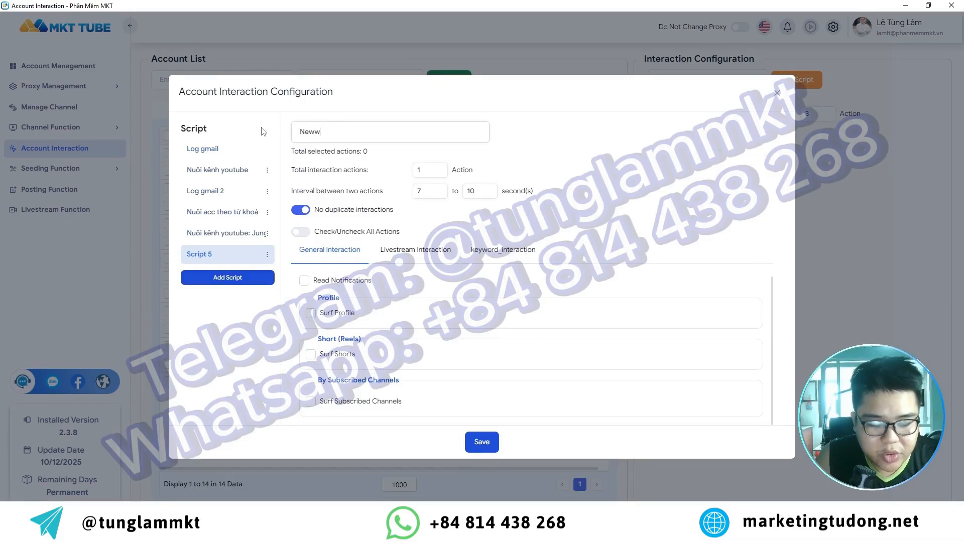
{"action": "key", "text": "BackSpace"}
{"action": "type", "text": " Scri"}
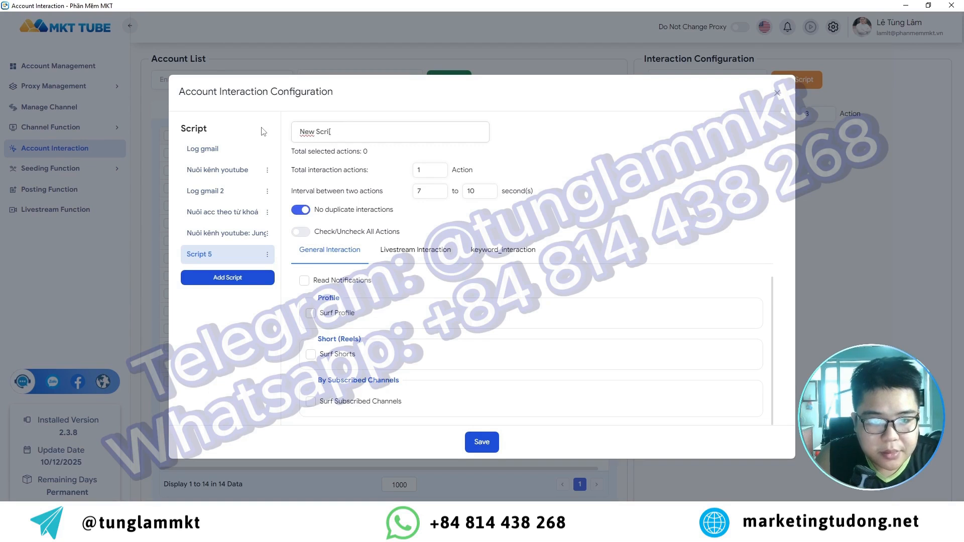
{"action": "type", "text": "pt for warm up a"}
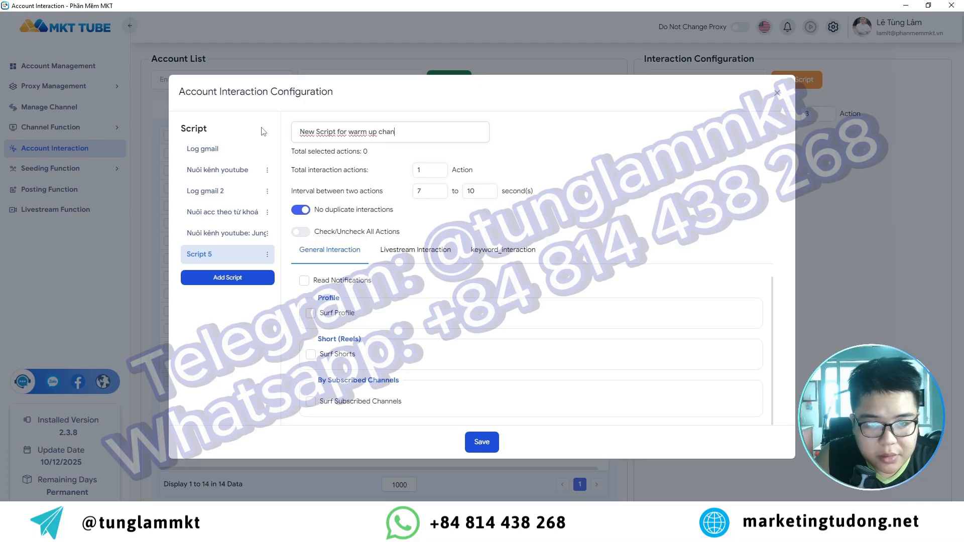
- Enable Read Notifications and Surf Profile for the new script, and save JungleTools-ltl as its only profile ID
{"action": "left_click", "coordinate": [304, 280]}
{"action": "left_click", "coordinate": [311, 313]}
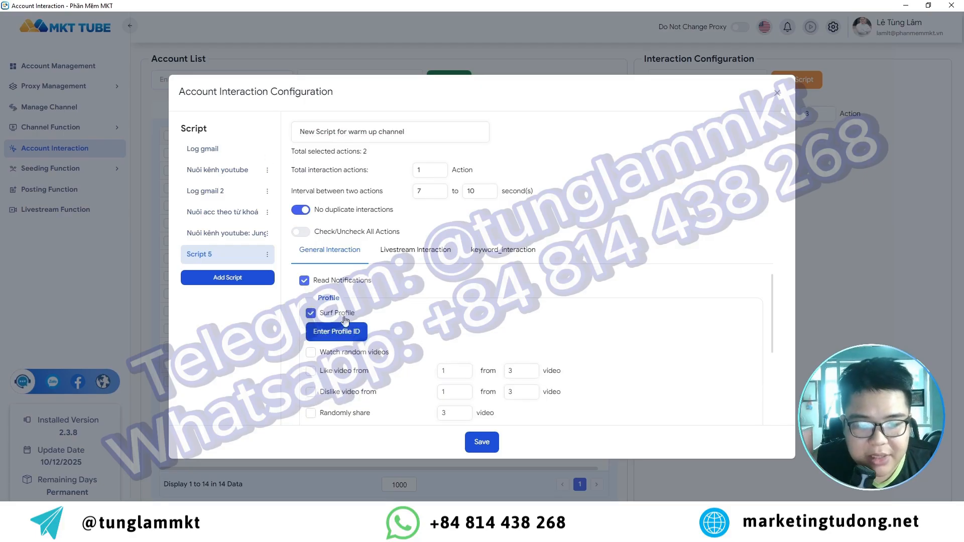
{"action": "left_click", "coordinate": [345, 333]}
{"action": "type", "text": "JungleTools-It"}
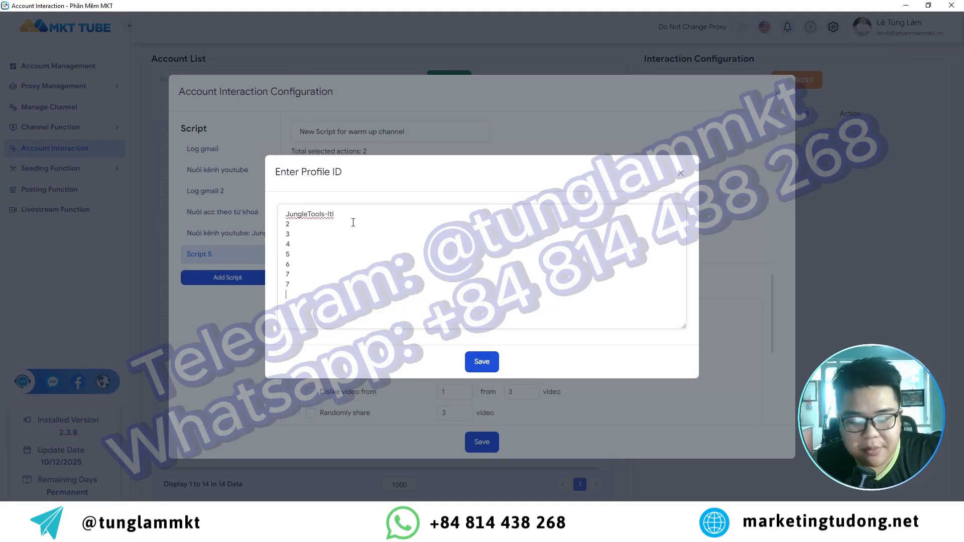
{"action": "key", "text": "BackSpace"}
{"action": "type", "text": "1"}
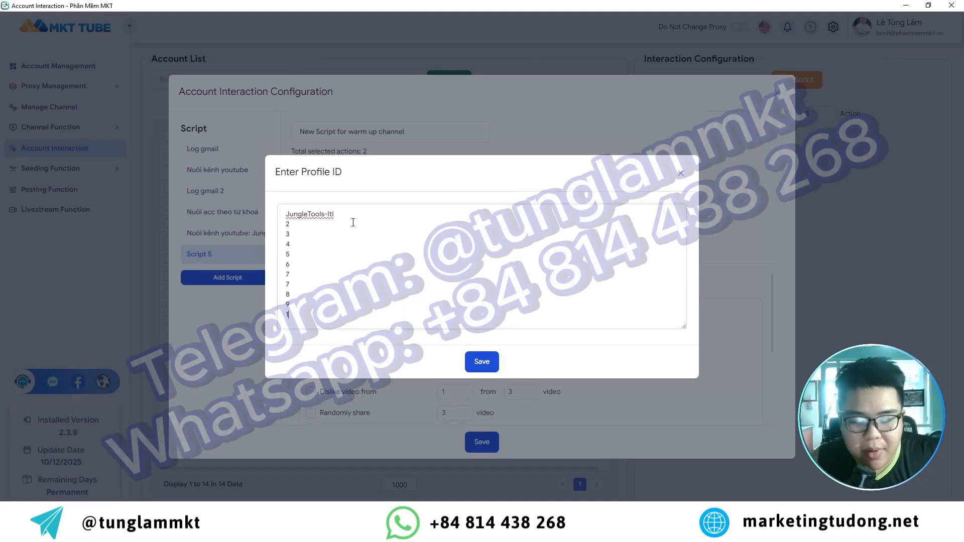
{"action": "left_click_drag", "start_coordinate": [291, 316], "coordinate": [282, 224]}
{"action": "key", "text": "BackSpace"}
{"action": "key", "text": "BackSpace"}
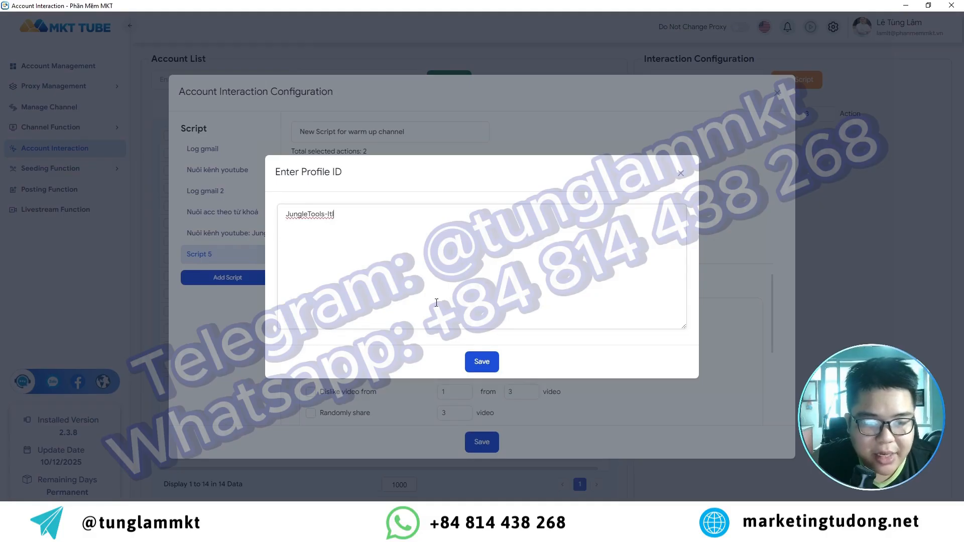
{"action": "left_click", "coordinate": [472, 363]}
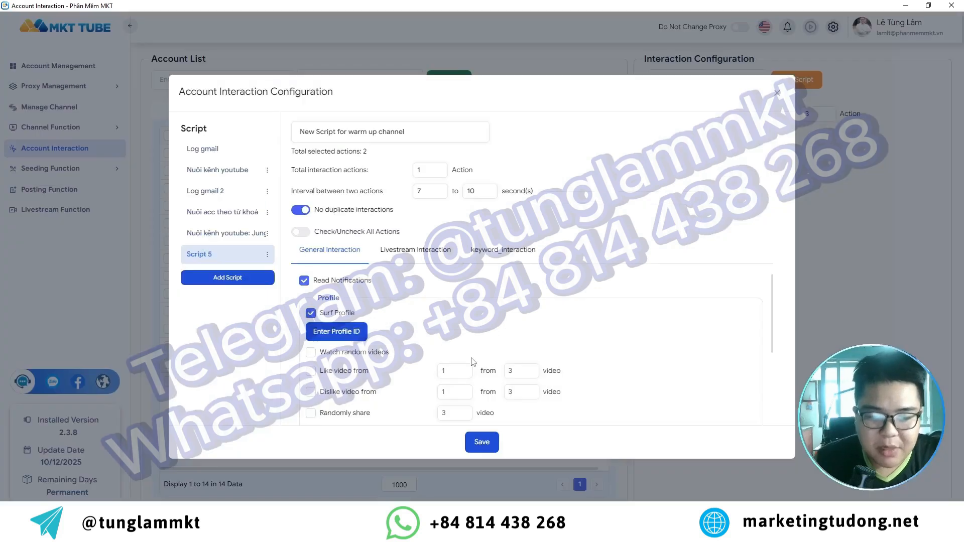
- Enable Watch random videos under Surf Profile and set each channel's views to 5 to 10 videos
{"action": "scroll", "coordinate": [327, 306], "scroll_direction": "down", "scroll_amount": 2}
{"action": "scroll", "coordinate": [327, 307], "scroll_direction": "up", "scroll_amount": 1}
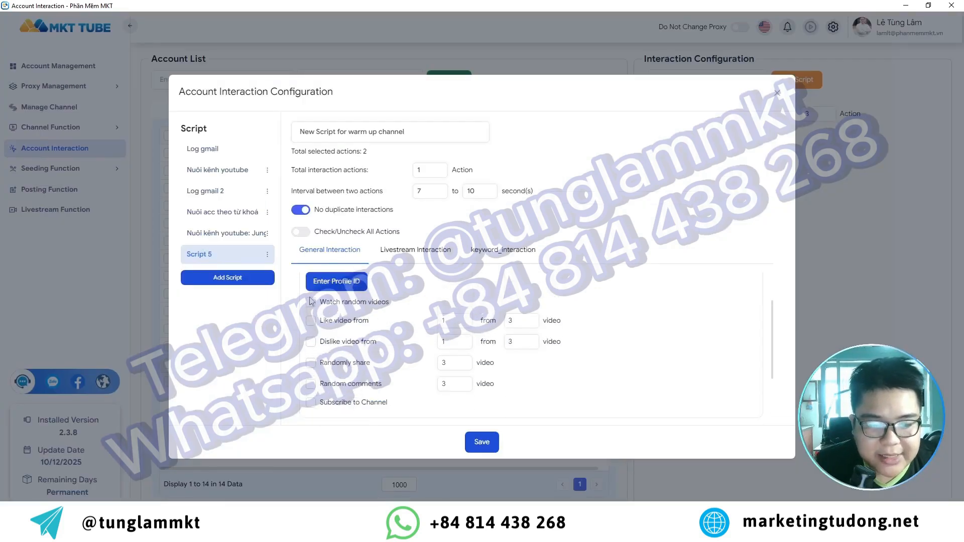
{"action": "left_click", "coordinate": [311, 303]}
{"action": "left_click_drag", "start_coordinate": [459, 322], "coordinate": [427, 324]}
{"action": "type", "text": "5"}
{"action": "key", "text": "Tab"}
{"action": "type", "text": "10"}
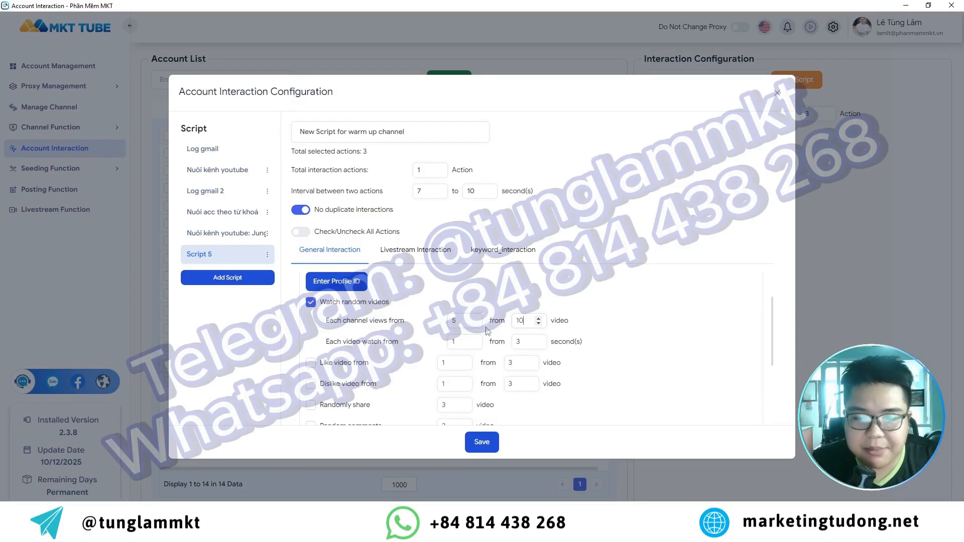
- Set each video's watch time under Watch random videos to 30 to 60 seconds
{"action": "key", "text": "Tab"}
{"action": "type", "text": "30"}
{"action": "key", "text": "Tab"}
{"action": "type", "text": "60"}
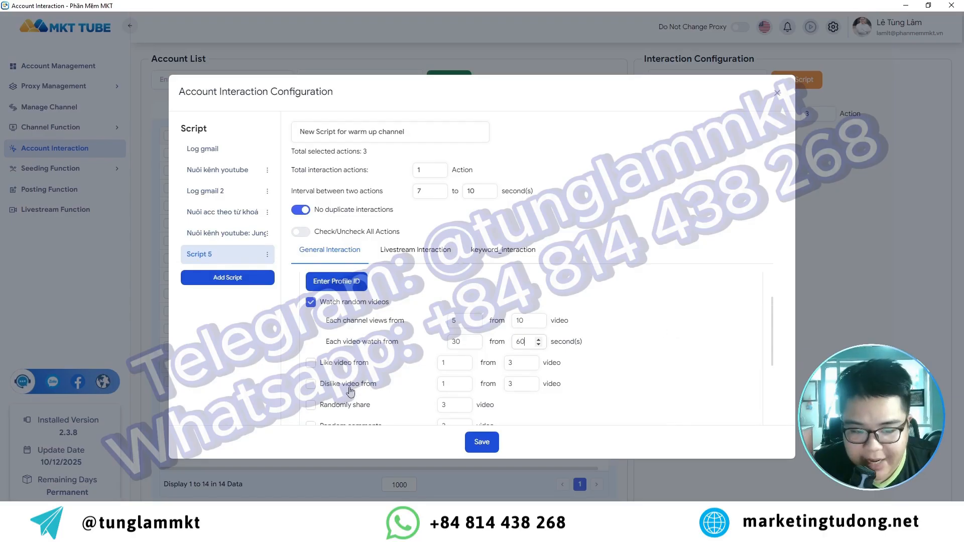
{"action": "scroll", "coordinate": [350, 387], "scroll_direction": "down", "scroll_amount": 1}
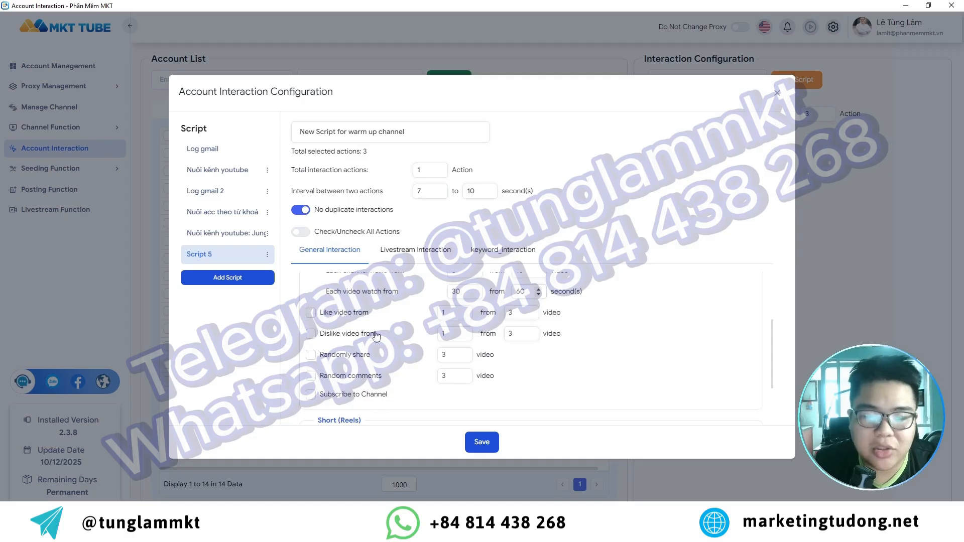
{"action": "left_click", "coordinate": [311, 313]}
{"action": "left_click", "coordinate": [311, 333]}
{"action": "left_click", "coordinate": [311, 355]}
{"action": "left_click", "coordinate": [311, 375]}
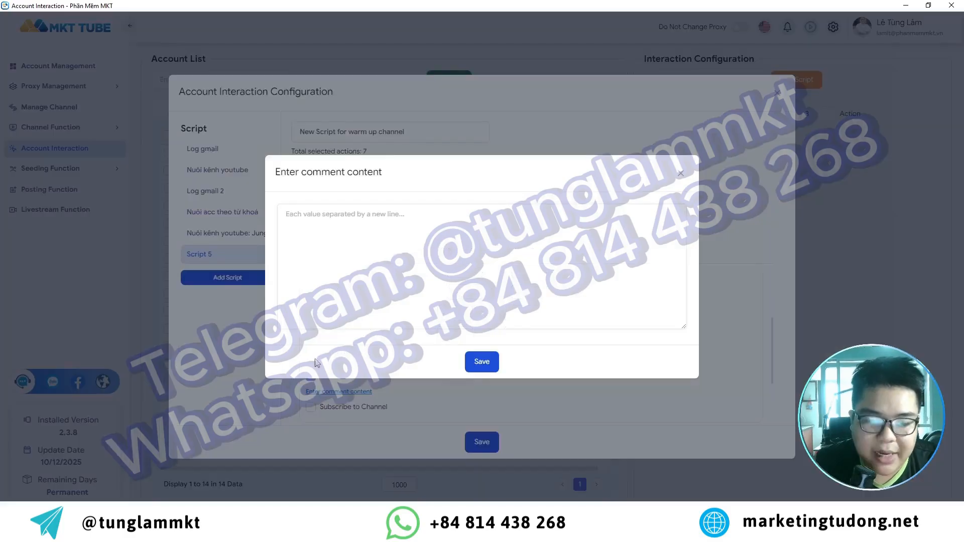
{"action": "left_click", "coordinate": [681, 173]}
{"action": "left_click", "coordinate": [311, 312]}
{"action": "left_click", "coordinate": [311, 334]}
{"action": "left_click", "coordinate": [311, 355]}
{"action": "left_click", "coordinate": [311, 375]}
- Set the total interaction actions to 3 and the action interval's minimum to 5 seconds, and save the script
{"action": "scroll", "coordinate": [642, 351], "scroll_direction": "up", "scroll_amount": 3}
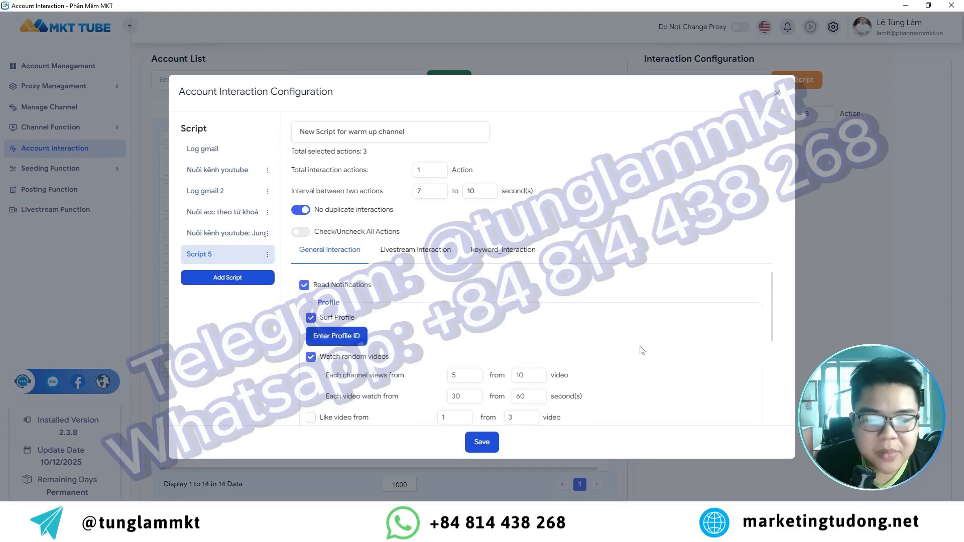
{"action": "scroll", "coordinate": [642, 351], "scroll_direction": "up", "scroll_amount": 1}
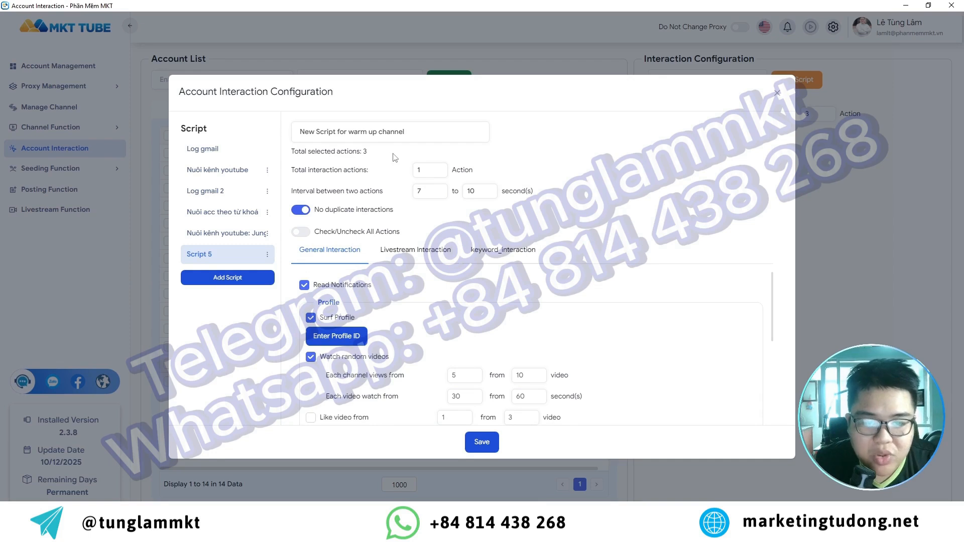
{"action": "left_click_drag", "start_coordinate": [423, 169], "coordinate": [380, 197]}
{"action": "type", "text": "3"}
{"action": "type", "text": "5"}
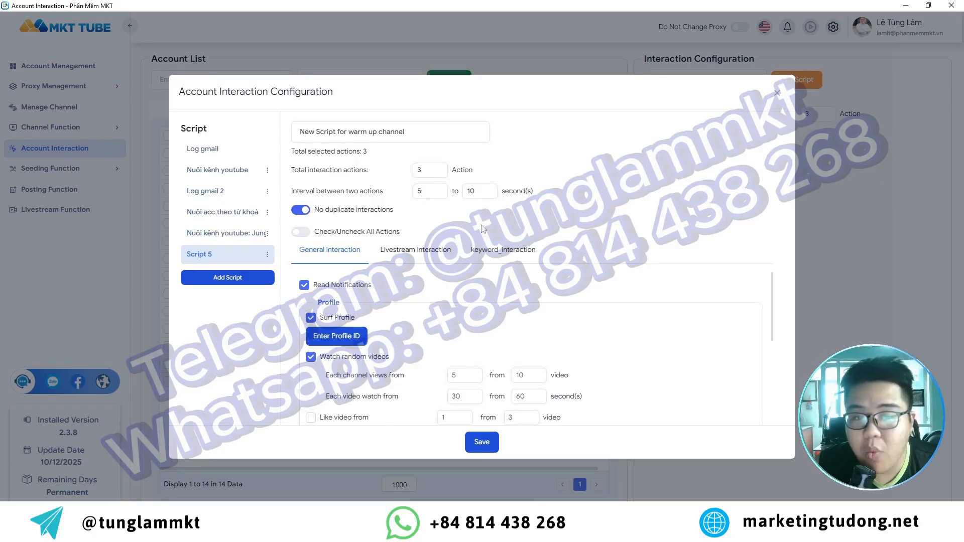
{"action": "left_click", "coordinate": [481, 442]}
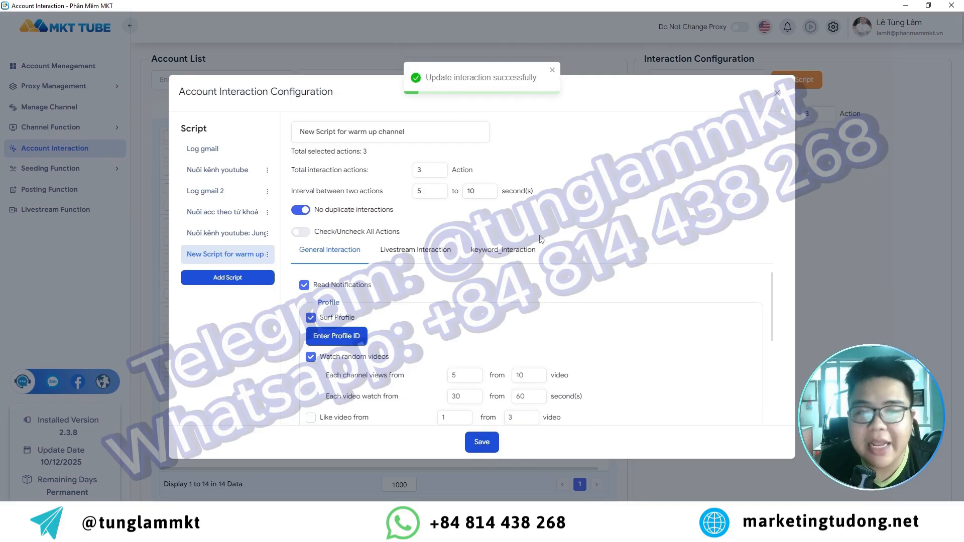
- Add another interaction script and name it "Script for warm up by keyword"
{"action": "left_click", "coordinate": [237, 287]}
{"action": "key", "text": "ctrl+a"}
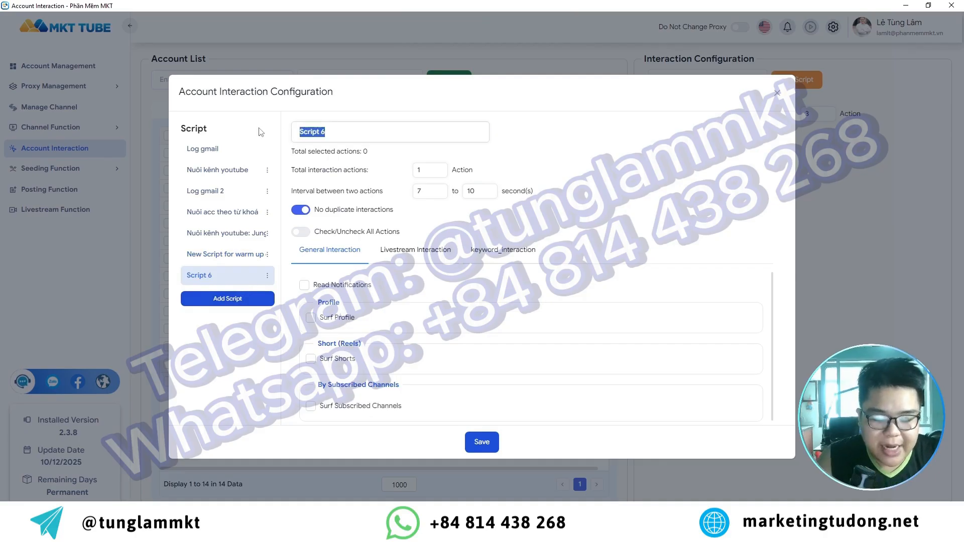
{"action": "type", "text": "Scr"}
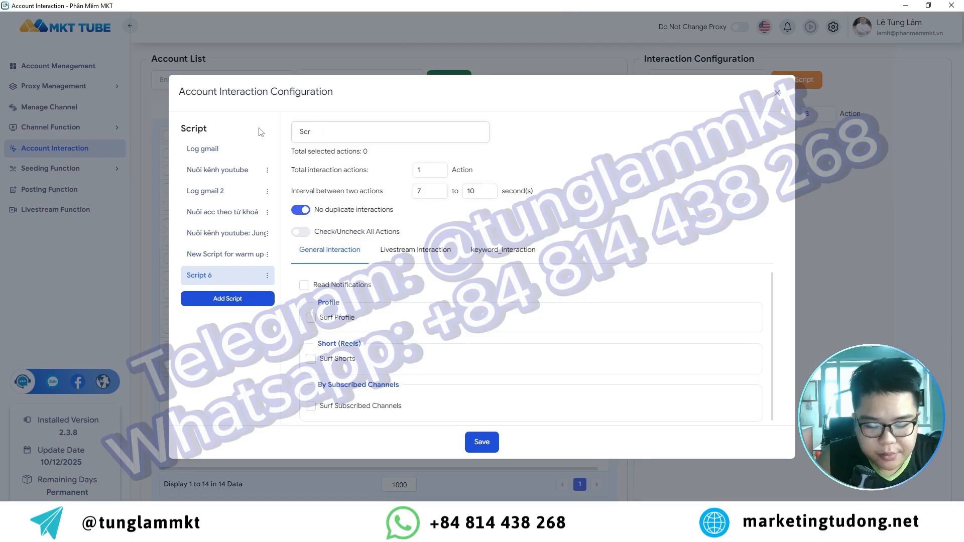
{"action": "type", "text": "ipt fồr wàrm up by key"}
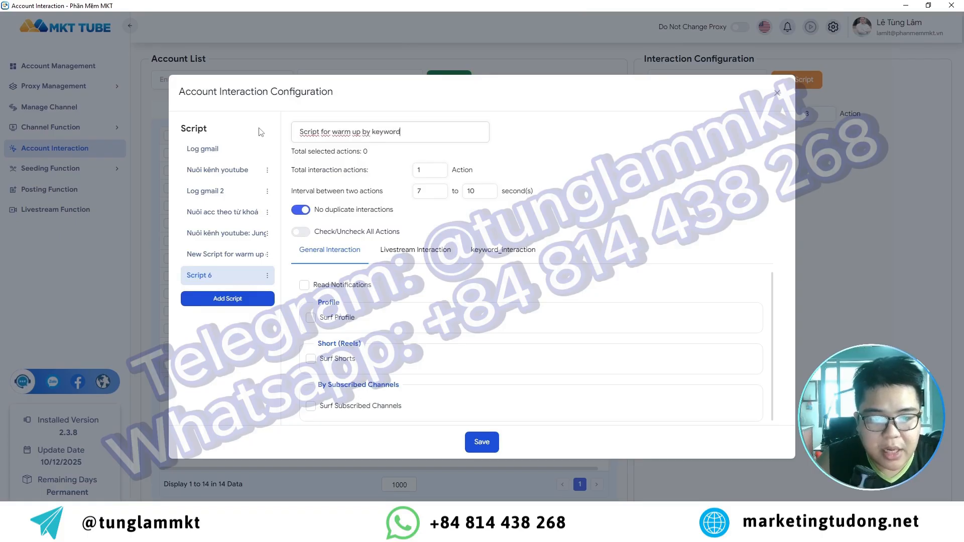
{"action": "type", "text": "word"}
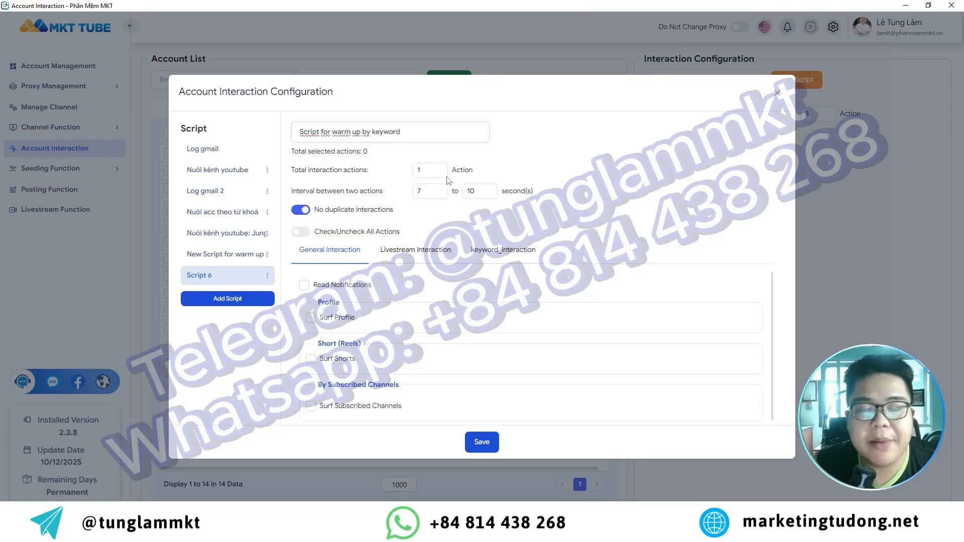
- Enable keyword_interaction for the new script and enter the keywords financial, crypto and forex on separate lines
{"action": "left_click", "coordinate": [505, 254]}
{"action": "left_click", "coordinate": [312, 297]}
{"action": "left_click", "coordinate": [367, 324]}
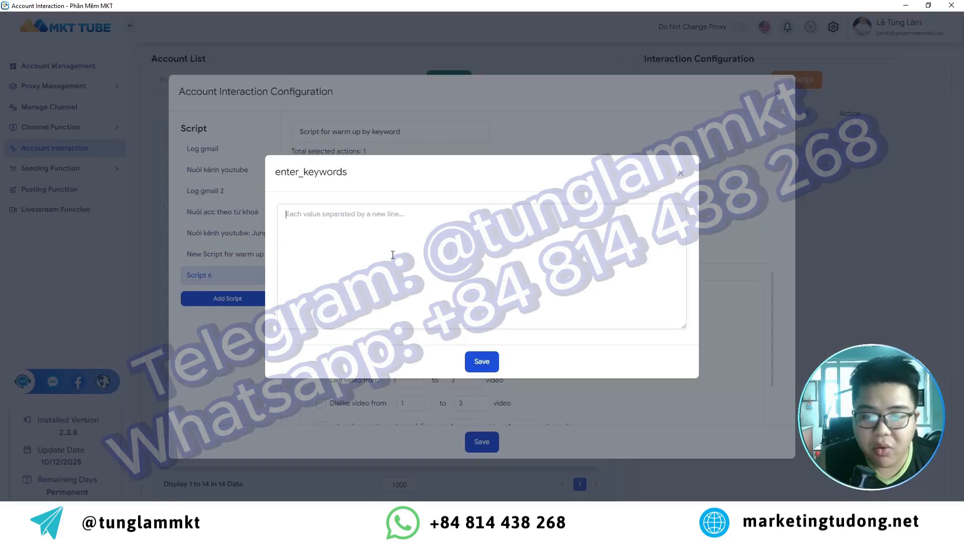
{"action": "type", "text": "fi"}
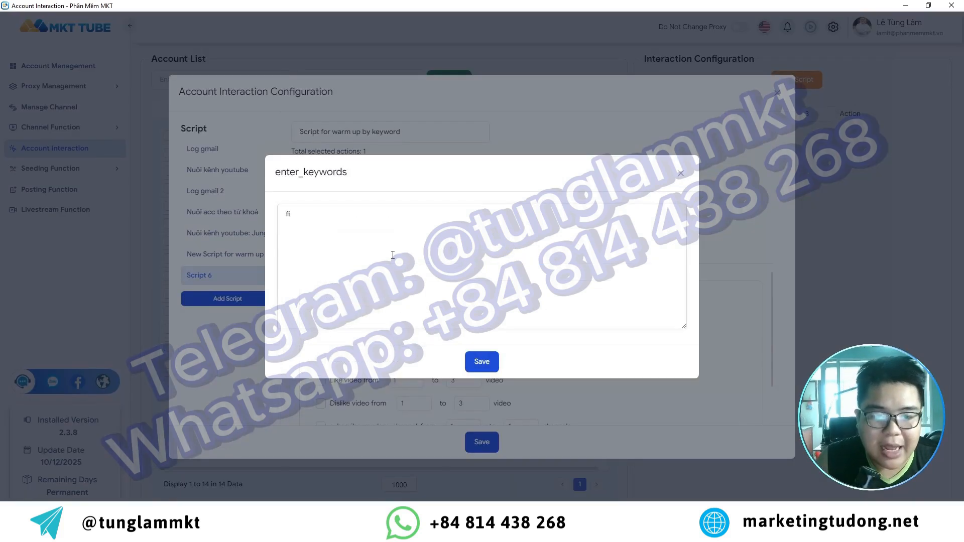
{"action": "type", "text": "nancial"}
{"action": "key", "text": "Return"}
{"action": "type", "text": "crypto"}
{"action": "key", "text": "Return"}
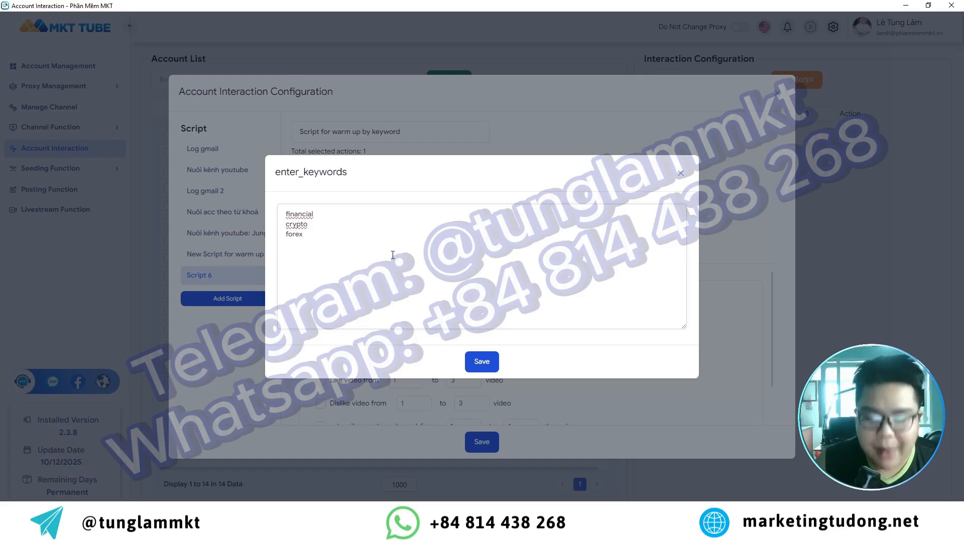
{"action": "type", "text": "forex"}
{"action": "key", "text": "Return"}
{"action": "type", "text": "real estate"}
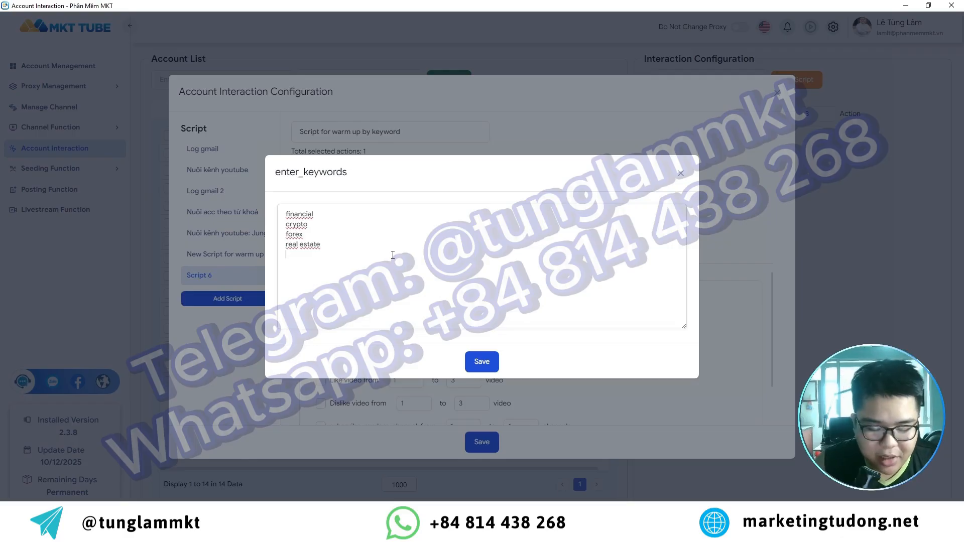
{"action": "key", "text": "BackSpace"}
{"action": "key", "text": "BackSpace"}
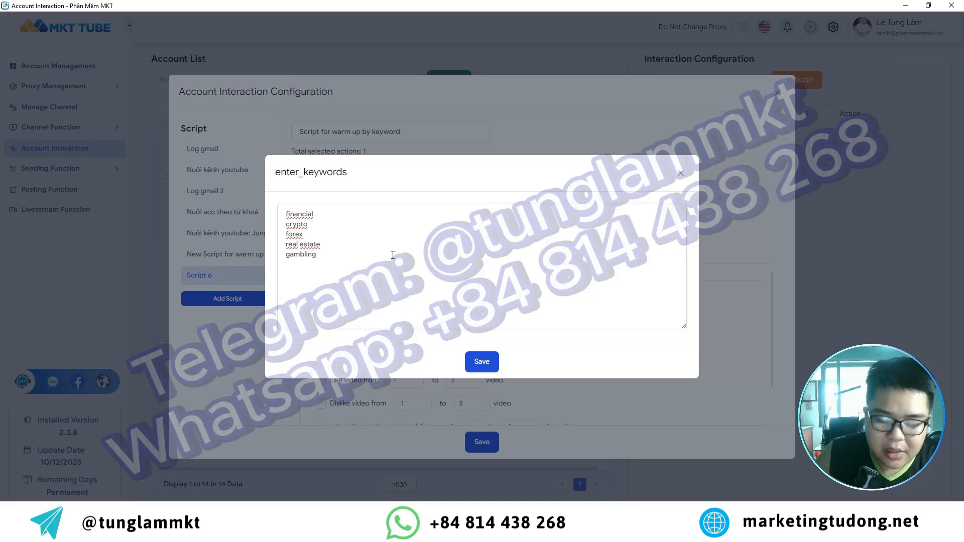
{"action": "type", "text": "slot gacor"}
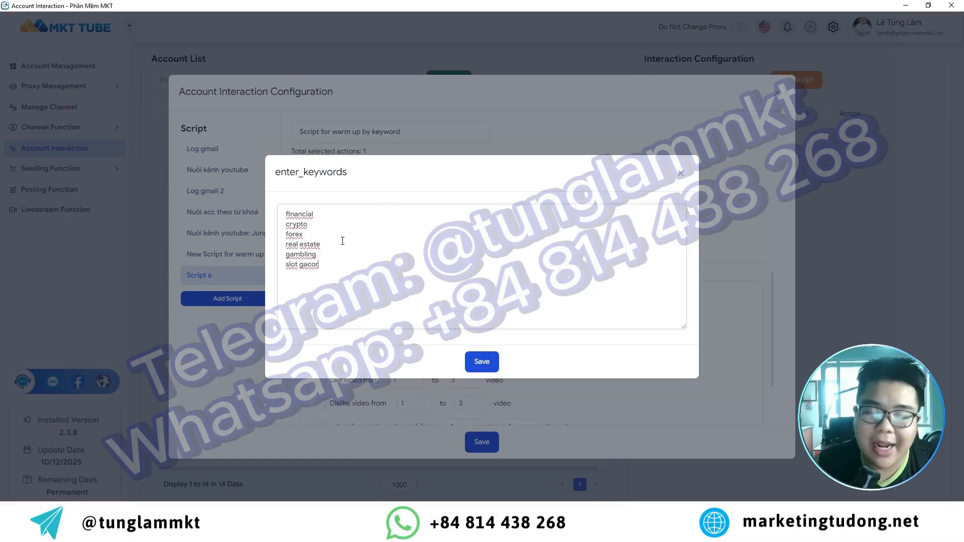
{"action": "left_click_drag", "start_coordinate": [321, 265], "coordinate": [277, 254]}
{"action": "key", "text": "BackSpace"}
{"action": "key", "text": "BackSpace"}
{"action": "key", "text": "BackSpace"}
{"action": "key", "text": "BackSpace"}
{"action": "key", "text": "BackSpace"}
{"action": "key", "text": "BackSpace"}
{"action": "key", "text": "BackSpace"}
{"action": "key", "text": "BackSpace"}
{"action": "key", "text": "BackSpace"}
{"action": "key", "text": "BackSpace"}
{"action": "key", "text": "BackSpace"}
{"action": "key", "text": "BackSpace"}
{"action": "key", "text": "BackSpace"}
{"action": "key", "text": "BackSpace"}
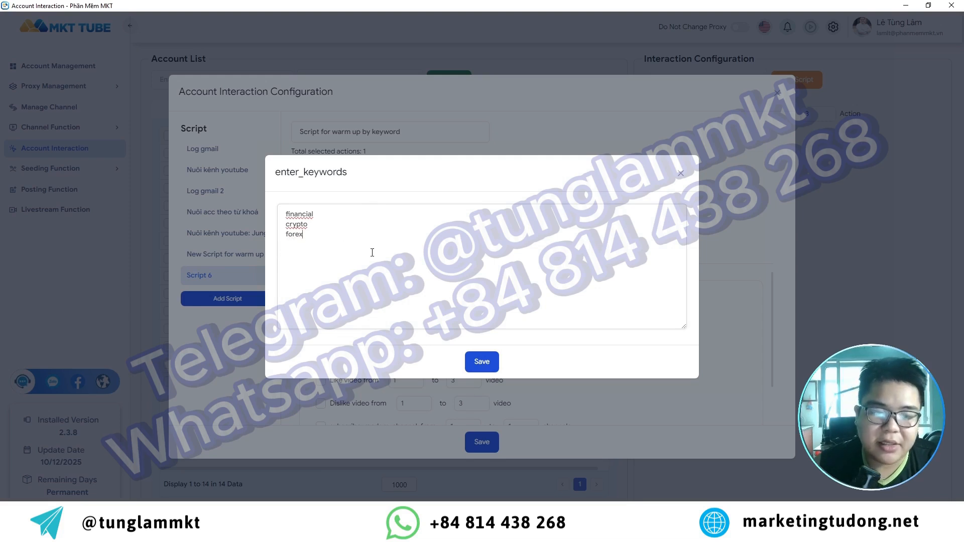
- Save the keyword list and set each_channel_search to 3 keywords
{"action": "left_click", "coordinate": [482, 362]}
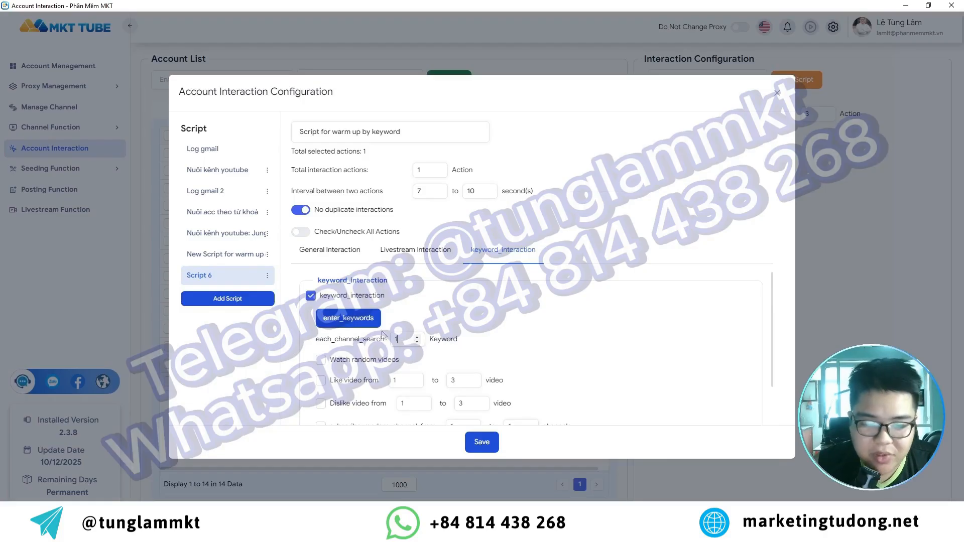
{"action": "left_click", "coordinate": [351, 320]}
{"action": "left_click", "coordinate": [703, 186]}
{"action": "key", "text": "BackSpace"}
{"action": "type", "text": "3"}
{"action": "left_click", "coordinate": [564, 336]}
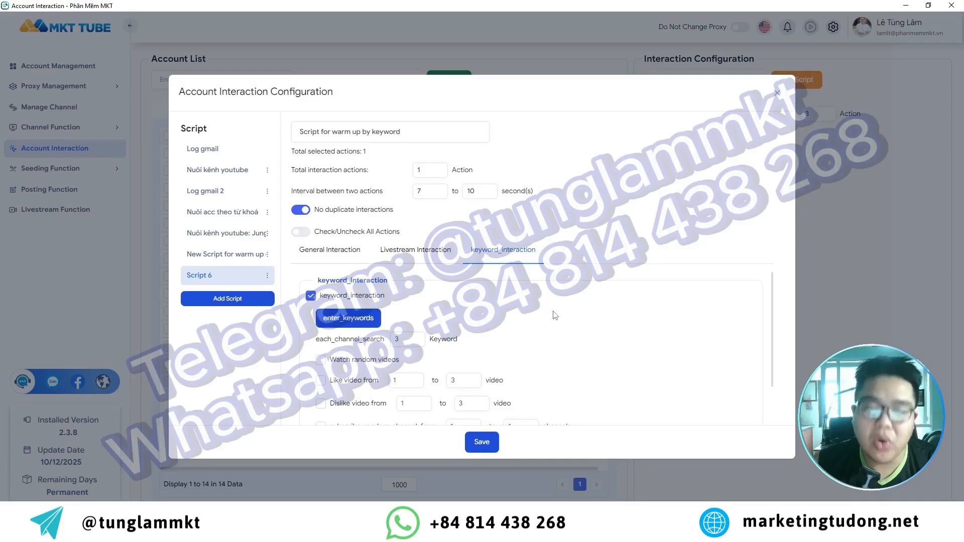
- Recheck the keyword list and set each_channel_search to 1 keyword
{"action": "left_click", "coordinate": [358, 321]}
{"action": "left_click", "coordinate": [680, 174]}
{"action": "left_click", "coordinate": [402, 339]}
{"action": "key", "text": "BackSpace"}
{"action": "type", "text": "1"}
- Enable Watch random videos for the keyword interaction, with 5 to 10 videos per channel and 30 to 60 seconds per video
{"action": "scroll", "coordinate": [502, 315], "scroll_direction": "down", "scroll_amount": 1}
{"action": "left_click", "coordinate": [321, 309]}
{"action": "key", "text": "BackSpace"}
{"action": "type", "text": "5"}
{"action": "key", "text": "Tab"}
{"action": "type", "text": "10"}
{"action": "left_click", "coordinate": [484, 349]}
{"action": "key", "text": "BackSpace"}
{"action": "type", "text": "30"}
{"action": "key", "text": "Tab"}
{"action": "type", "text": "60"}
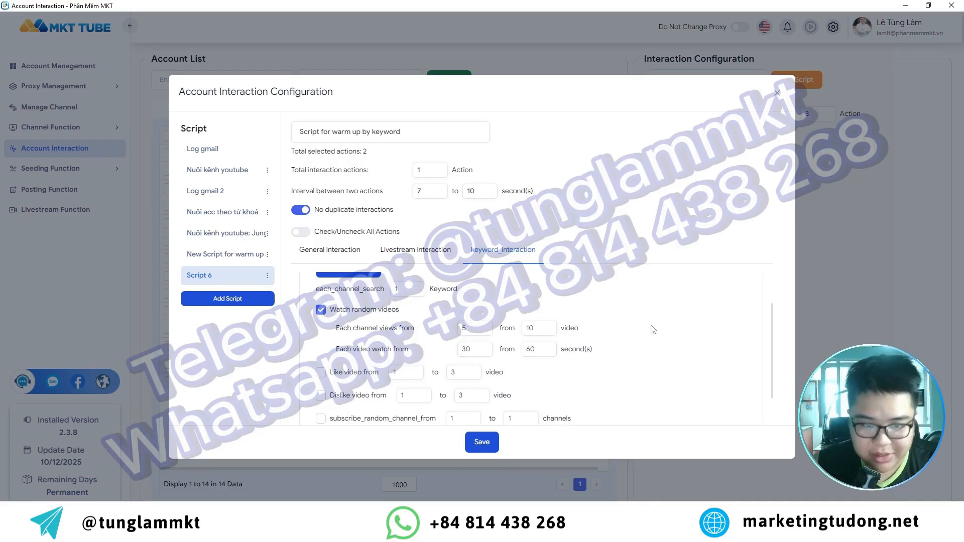
- Set the total interaction actions to 2 and the action interval's minimum to 5 seconds, and save the keyword script
{"action": "scroll", "coordinate": [662, 310], "scroll_direction": "down", "scroll_amount": 1}
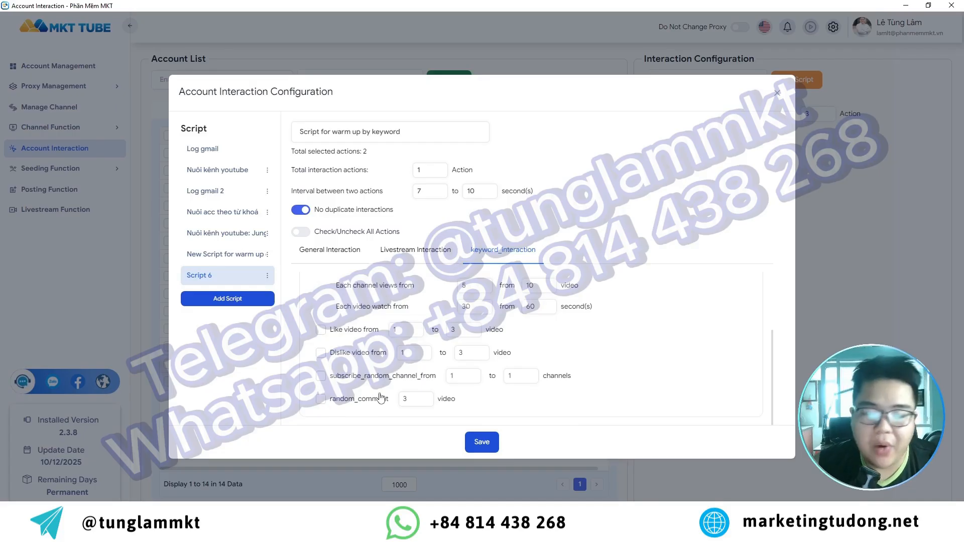
{"action": "scroll", "coordinate": [665, 370], "scroll_direction": "up", "scroll_amount": 2}
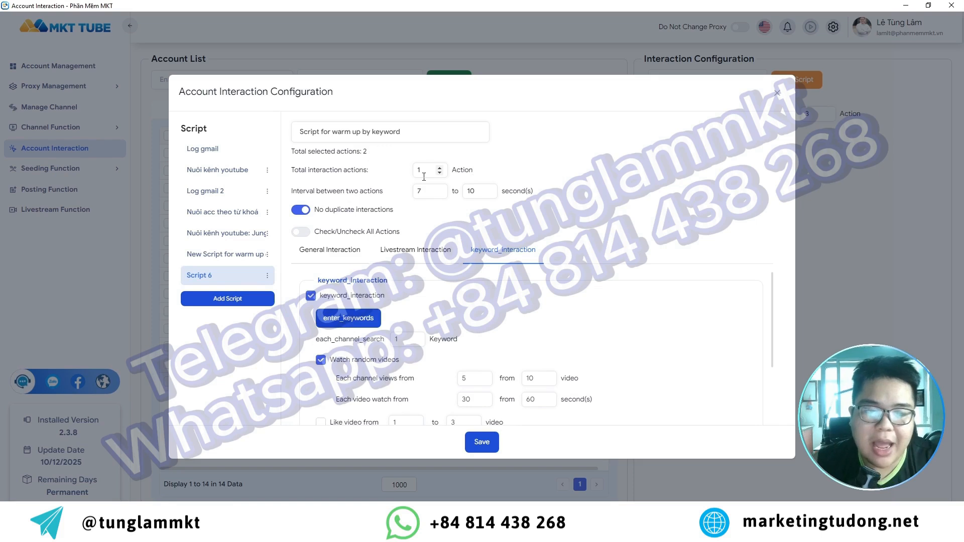
{"action": "left_click", "coordinate": [439, 167]}
{"action": "left_click", "coordinate": [482, 443]}
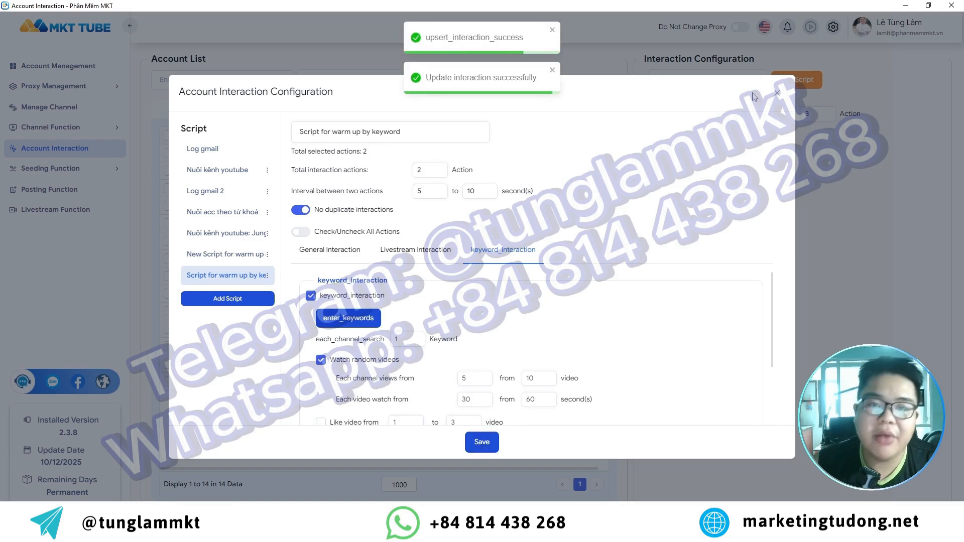
- Close the script configuration and open the choice of interaction scripts for the channels
{"action": "left_click", "coordinate": [777, 93]}
{"action": "left_click", "coordinate": [746, 82]}
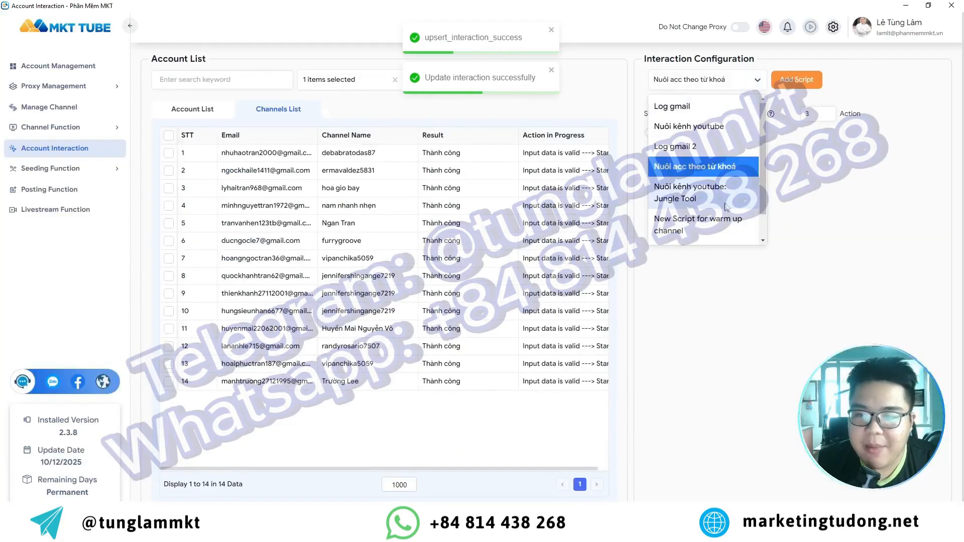